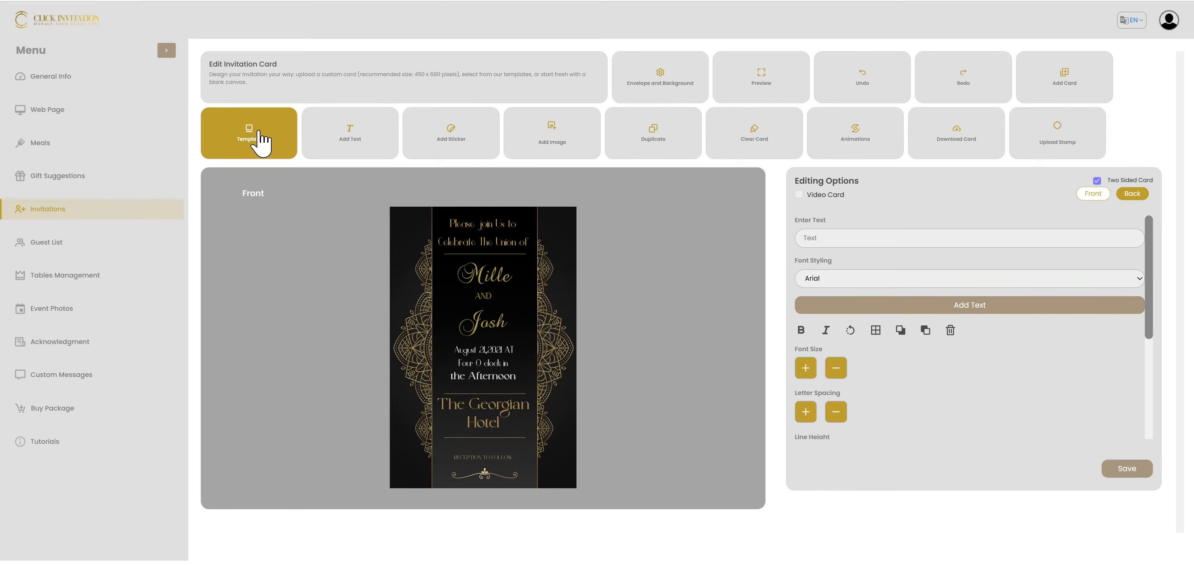
Browse the available invitation templates down to the Wedding 133 design, and return to the card's editing options
left_click(261, 144)
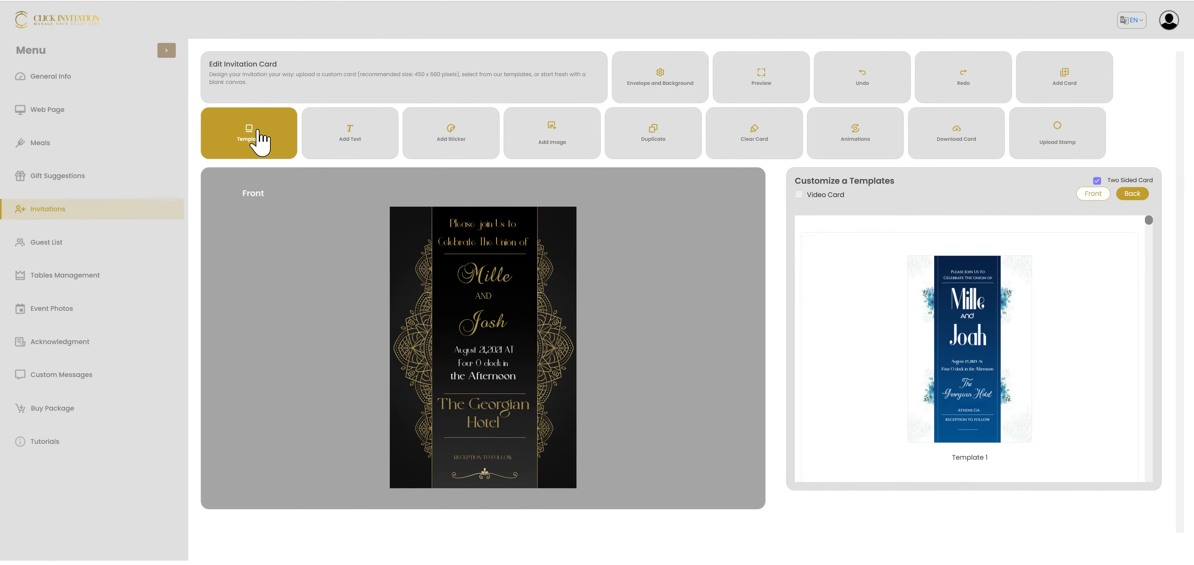
scroll(1105, 379, "down", 10)
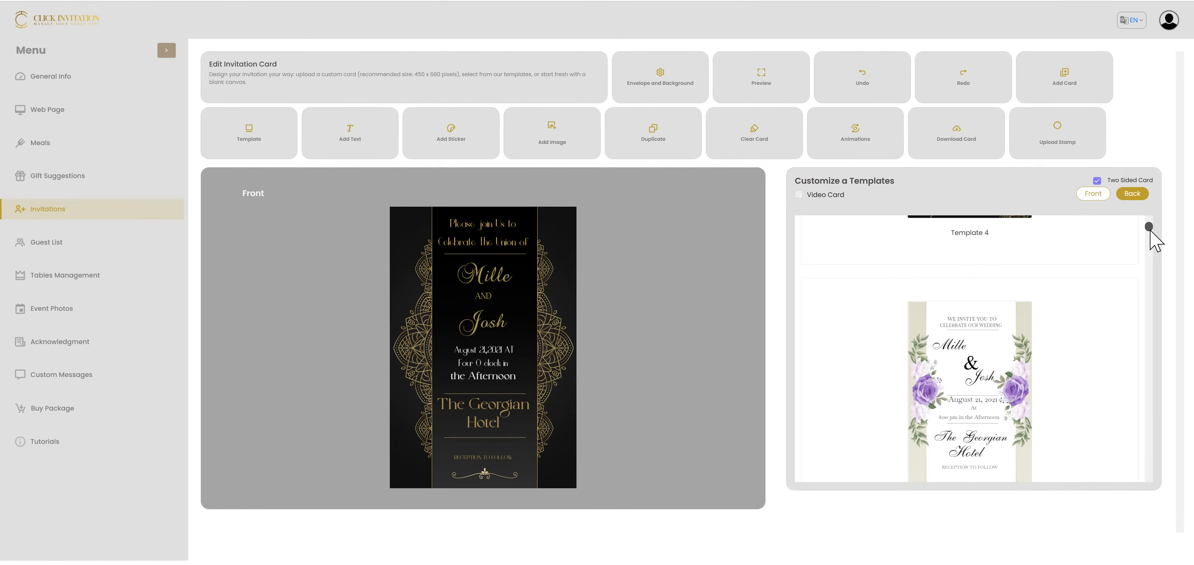
left_click_drag(1148, 230, 1139, 512)
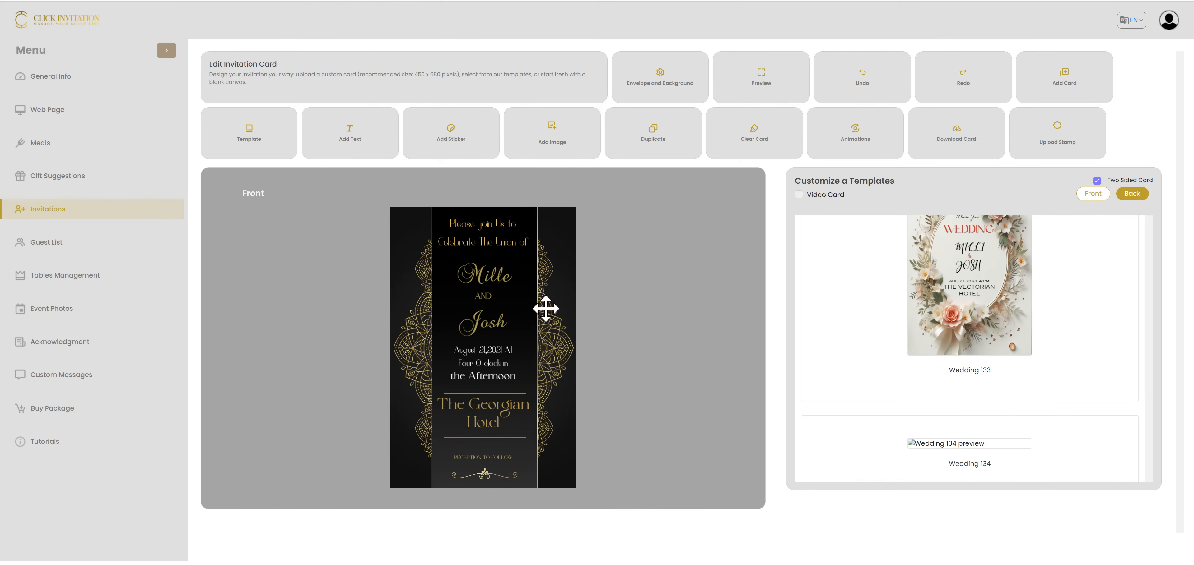
left_click(474, 277)
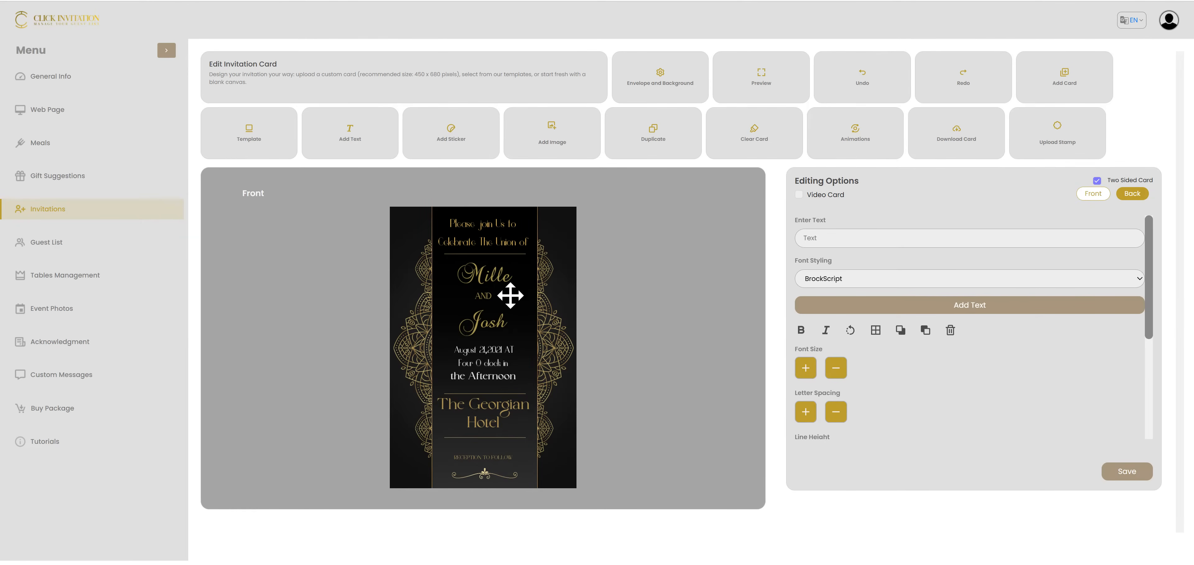
Toggle the two-sided card option off and on again, and switch to the blank back side of the card
left_click(1096, 181)
left_click(1096, 181)
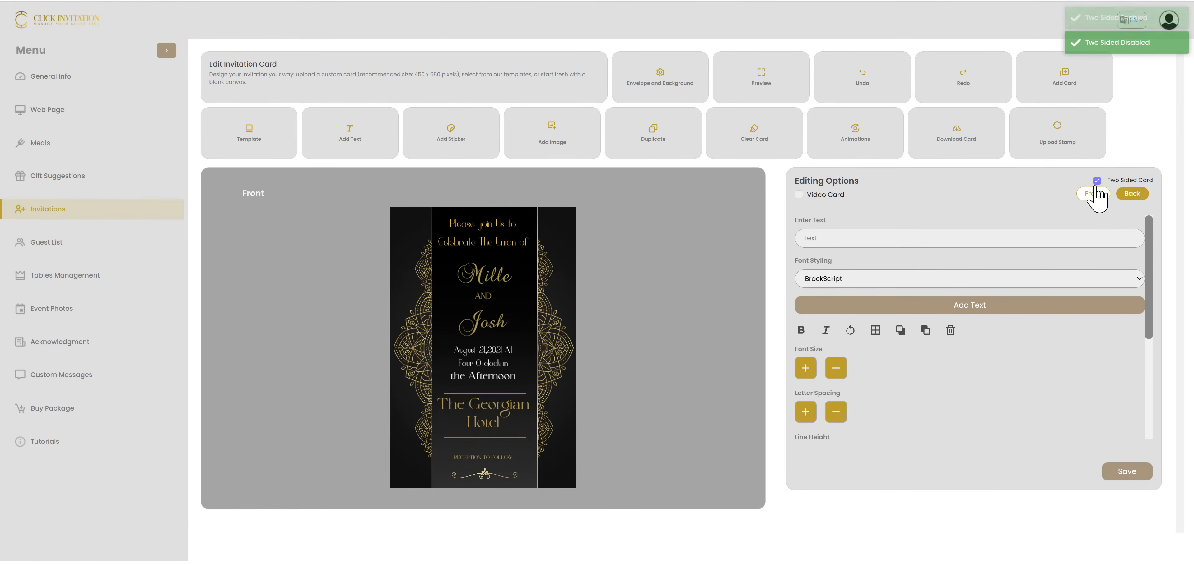
left_click(1141, 194)
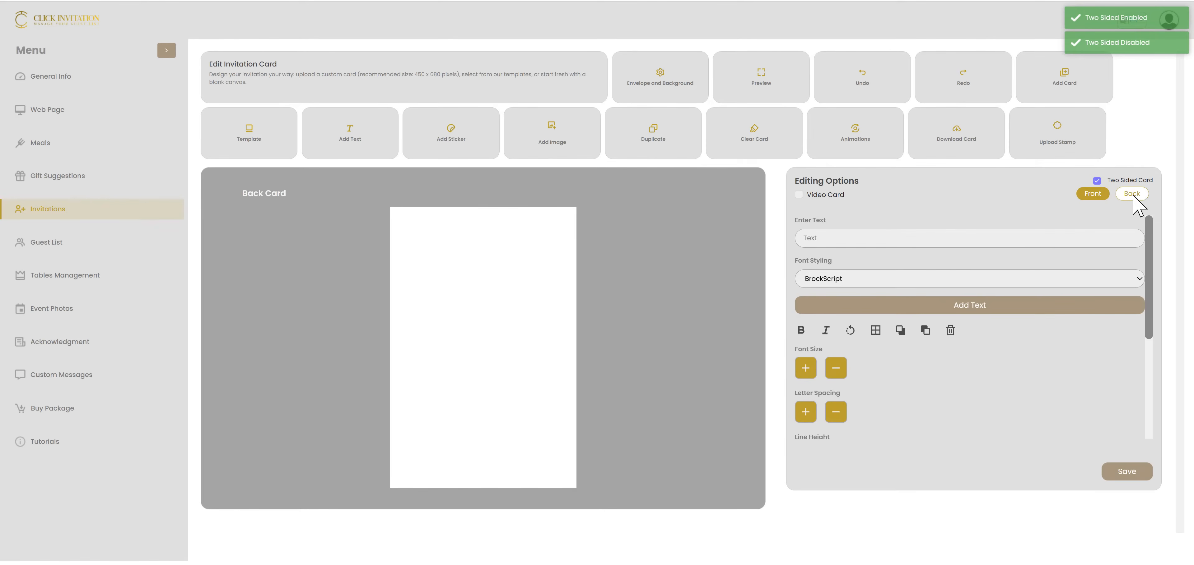
left_click(1095, 196)
left_click(1124, 194)
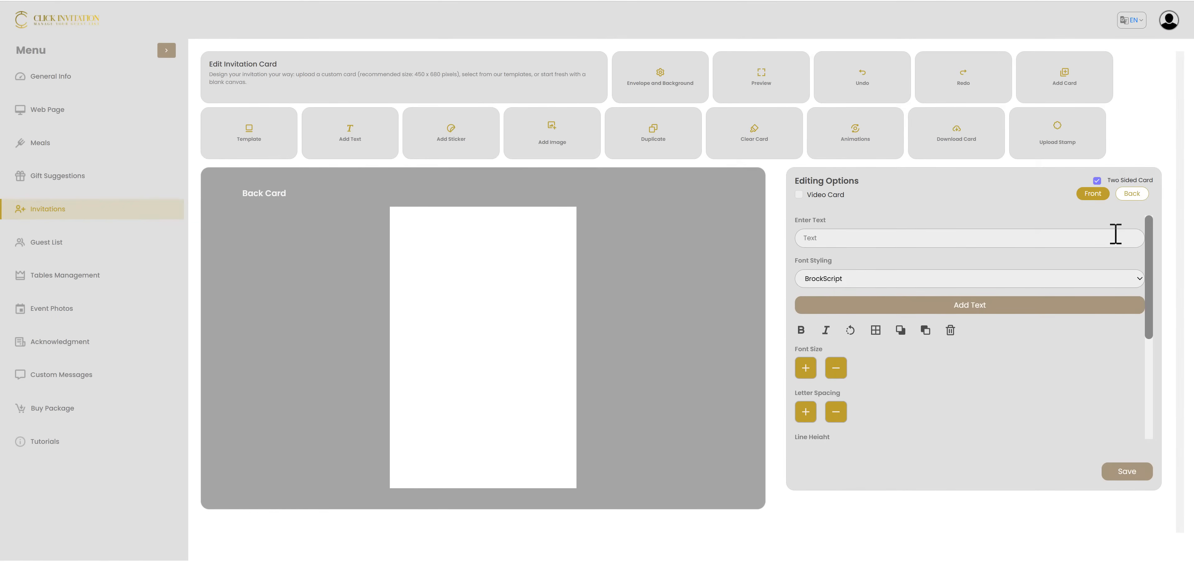
Apply the Wedding 133 template to the back card and return to the front card
left_click(257, 139)
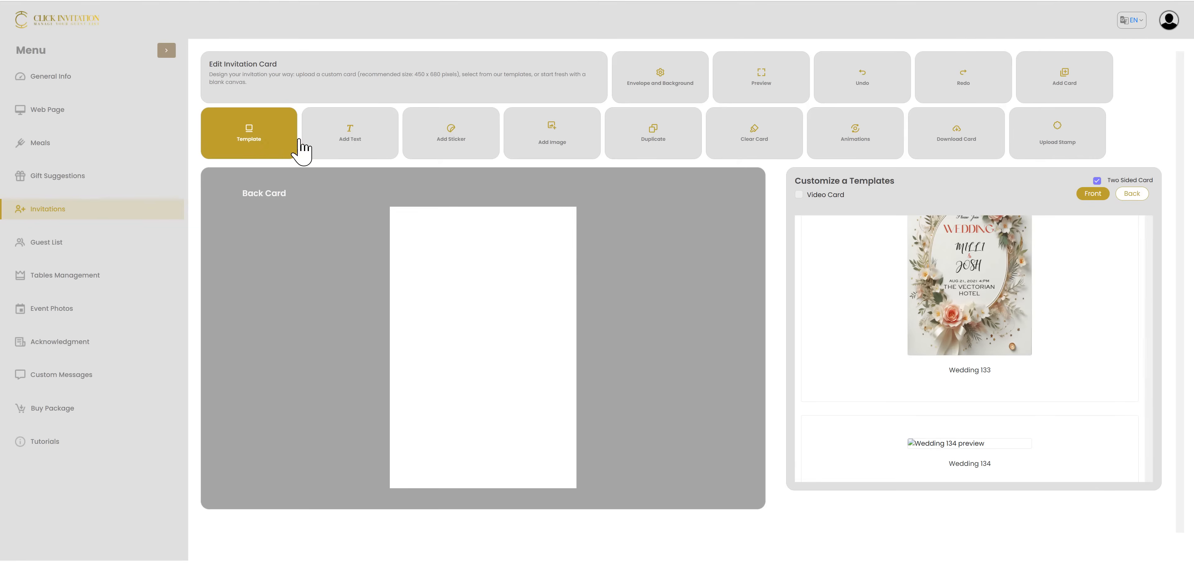
left_click(1011, 303)
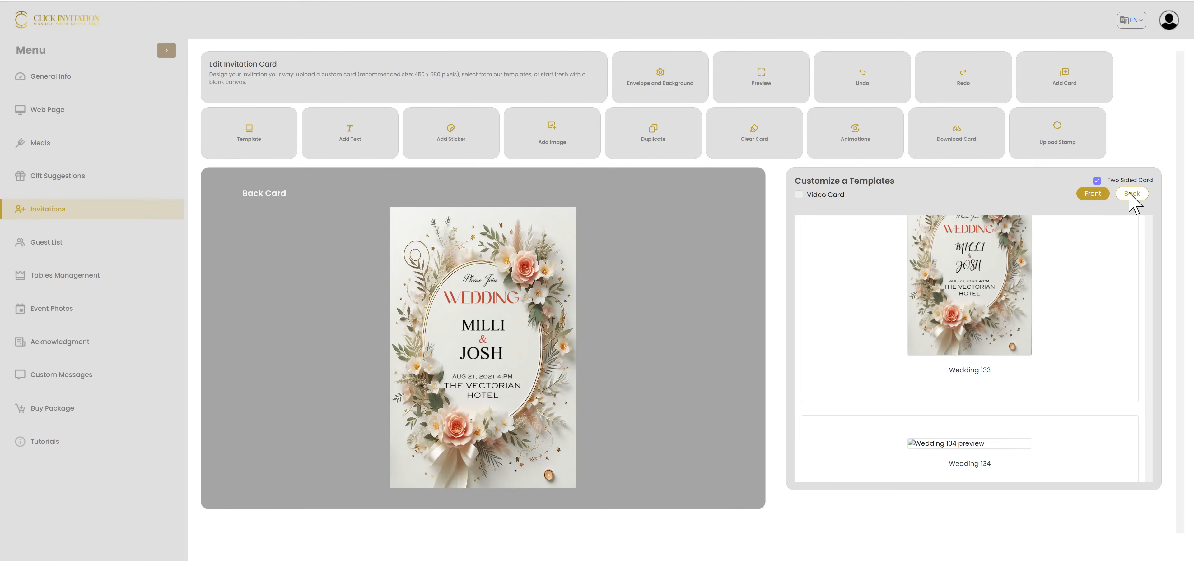
left_click(1098, 195)
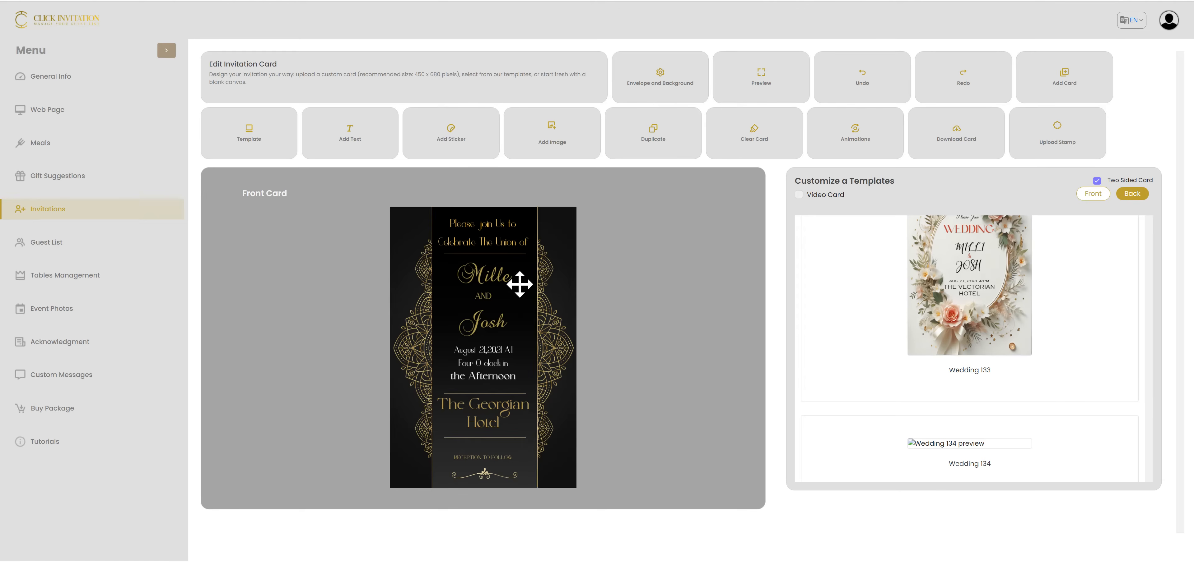
Select the upper name text on the front card and examine its font, spacing, color, opacity and other editing options
left_click(484, 278)
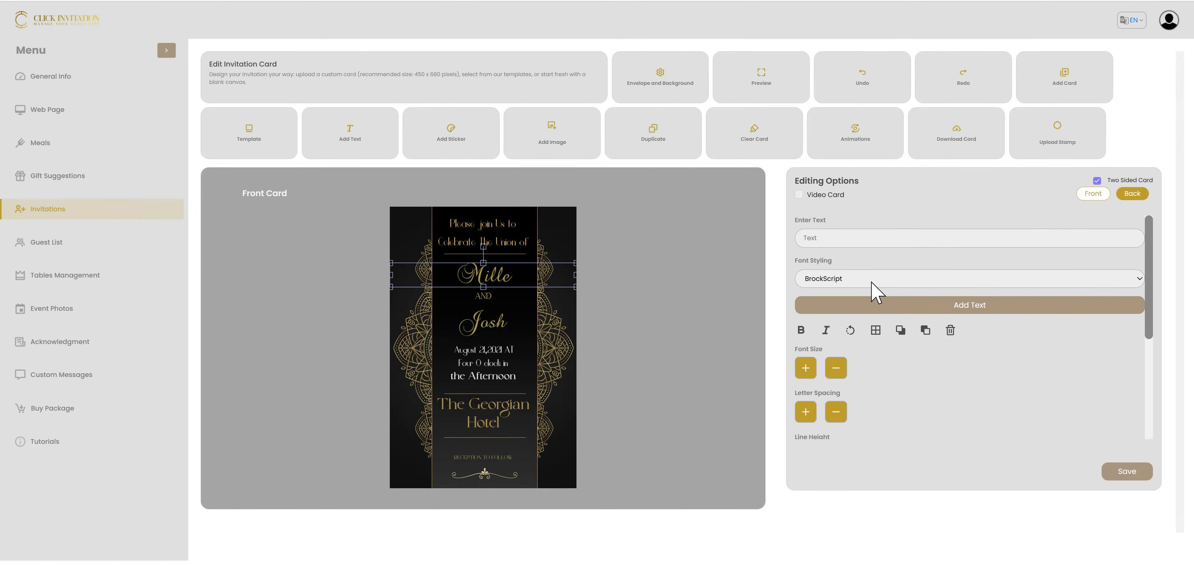
scroll(892, 366, "down", 5)
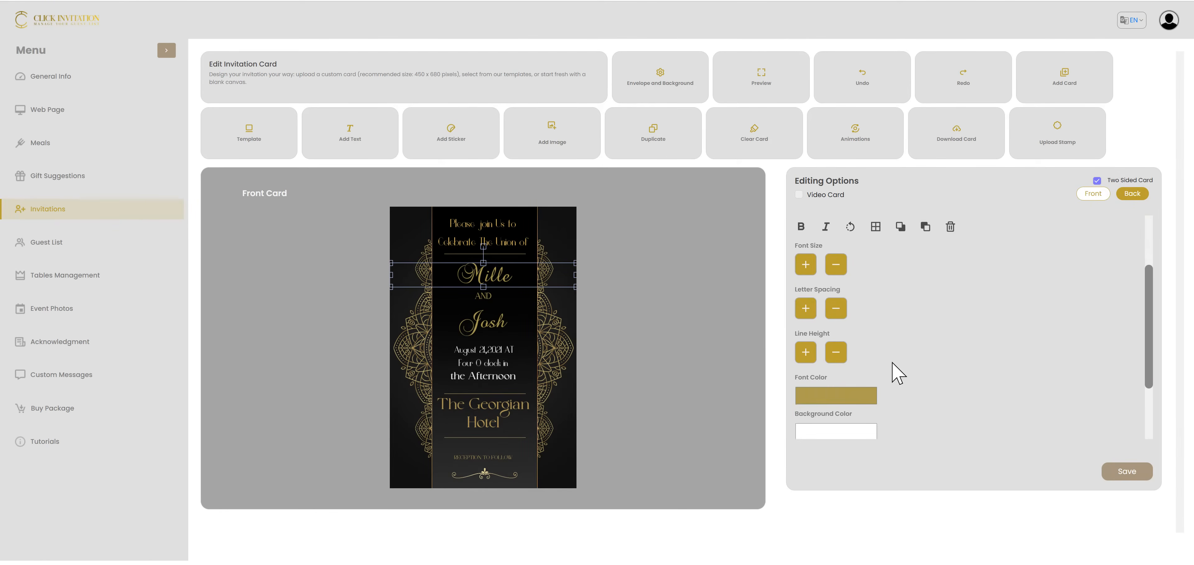
left_click(827, 429)
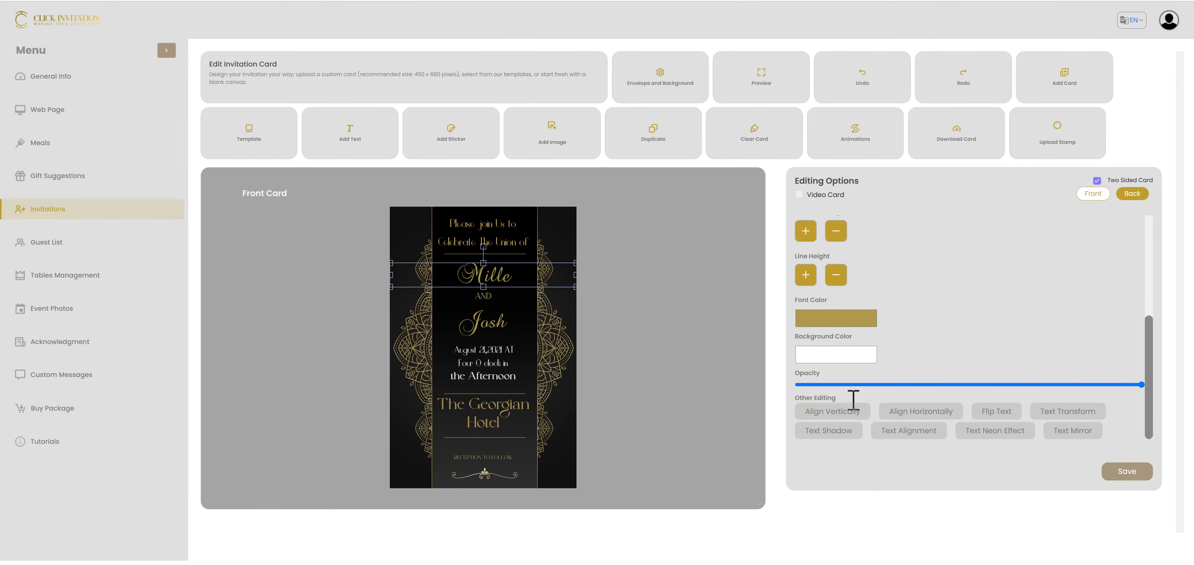
scroll(998, 391, "up", 2)
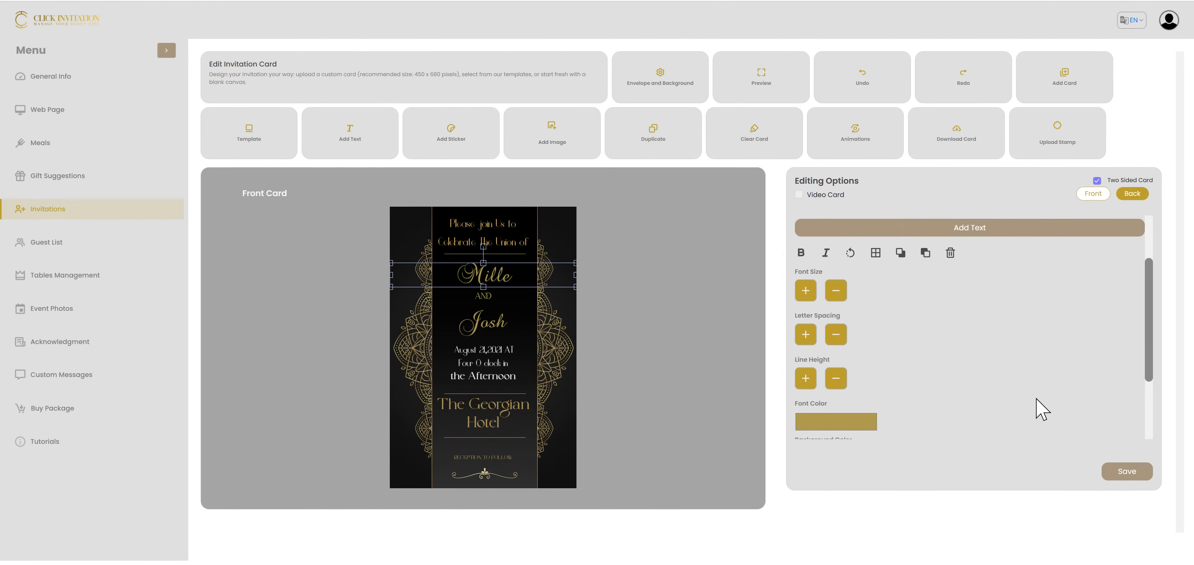
scroll(1036, 399, "down", 2)
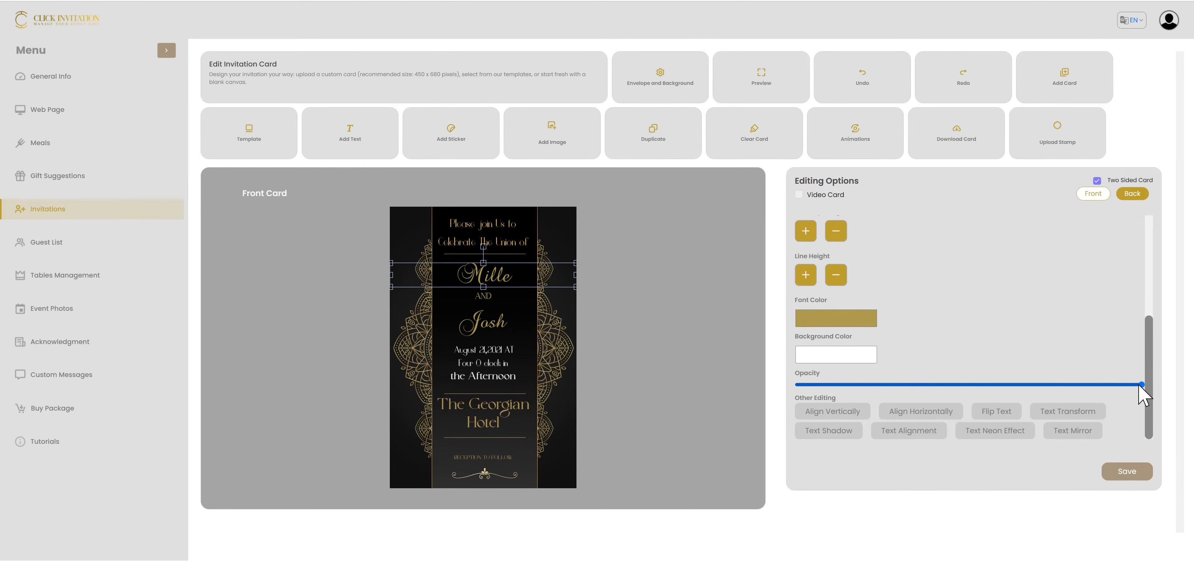
left_click_drag(1140, 385, 1186, 403)
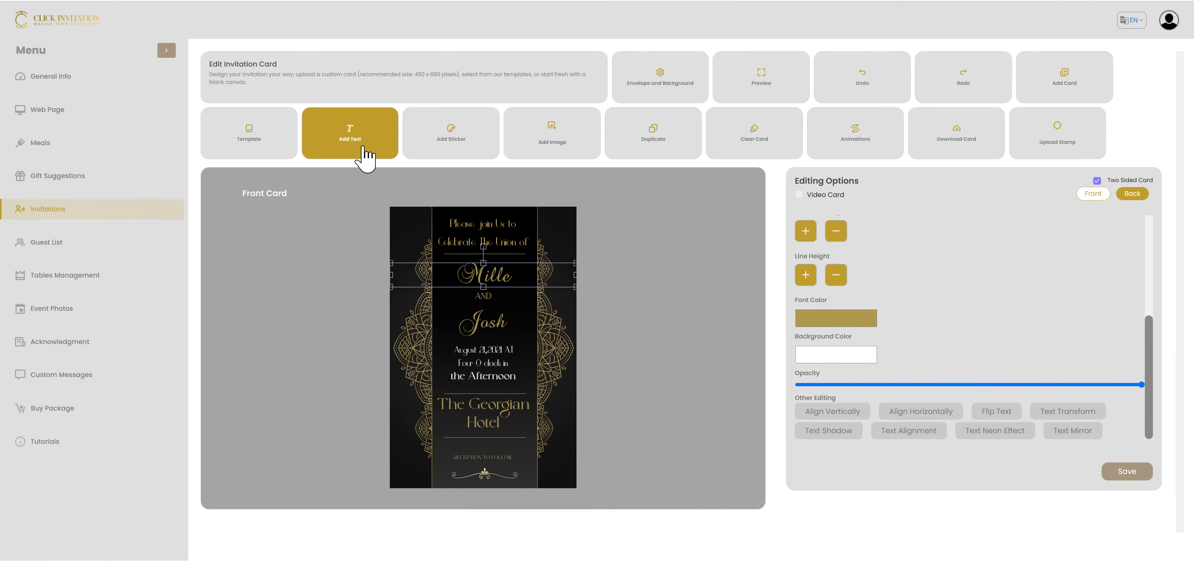
Add the gold floral sticker to the bottom of the front card and stretch it across the central black panel
left_click(450, 148)
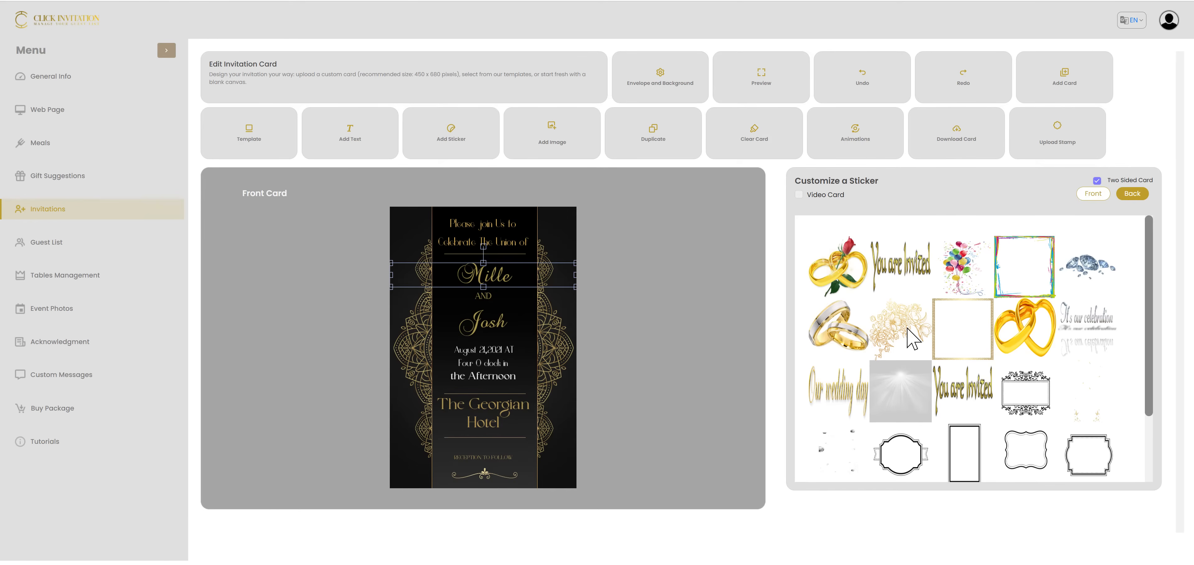
left_click(893, 339)
left_click_drag(449, 272, 546, 457)
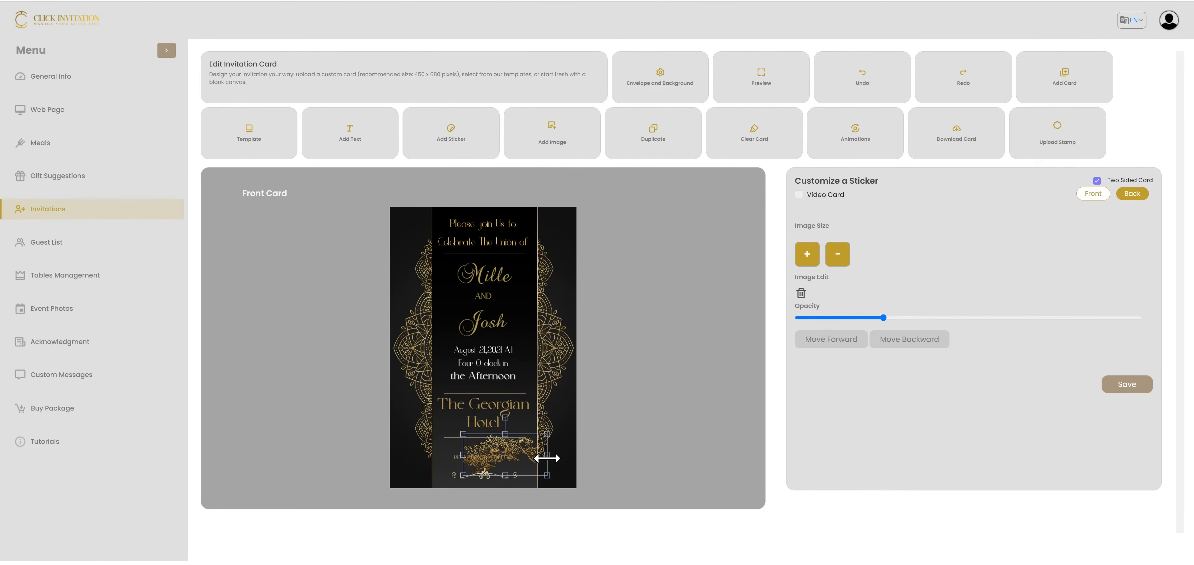
left_click_drag(463, 455, 429, 459)
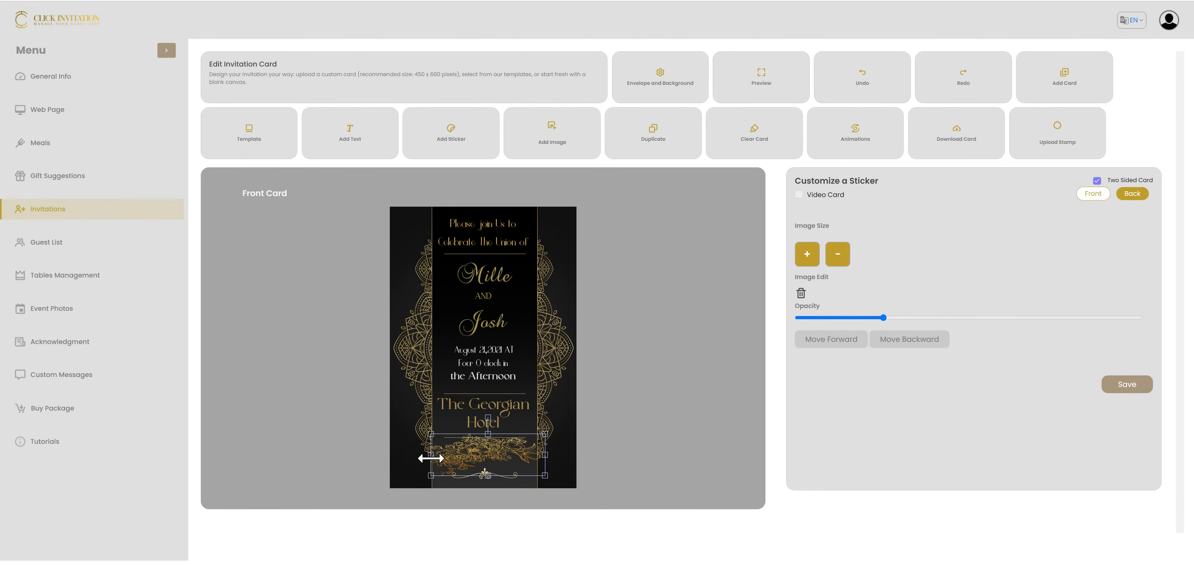
Lower the floral sticker's opacity until it is only faintly visible behind the reception line, and deselect it
left_click_drag(883, 317, 981, 333)
left_click_drag(882, 319, 1025, 332)
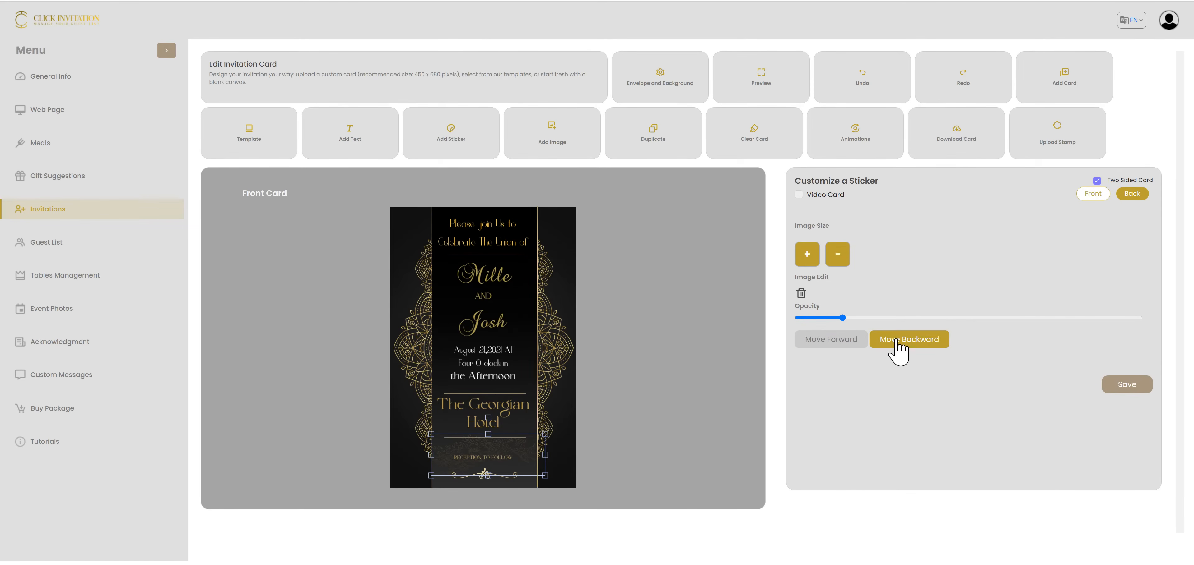
left_click(510, 469)
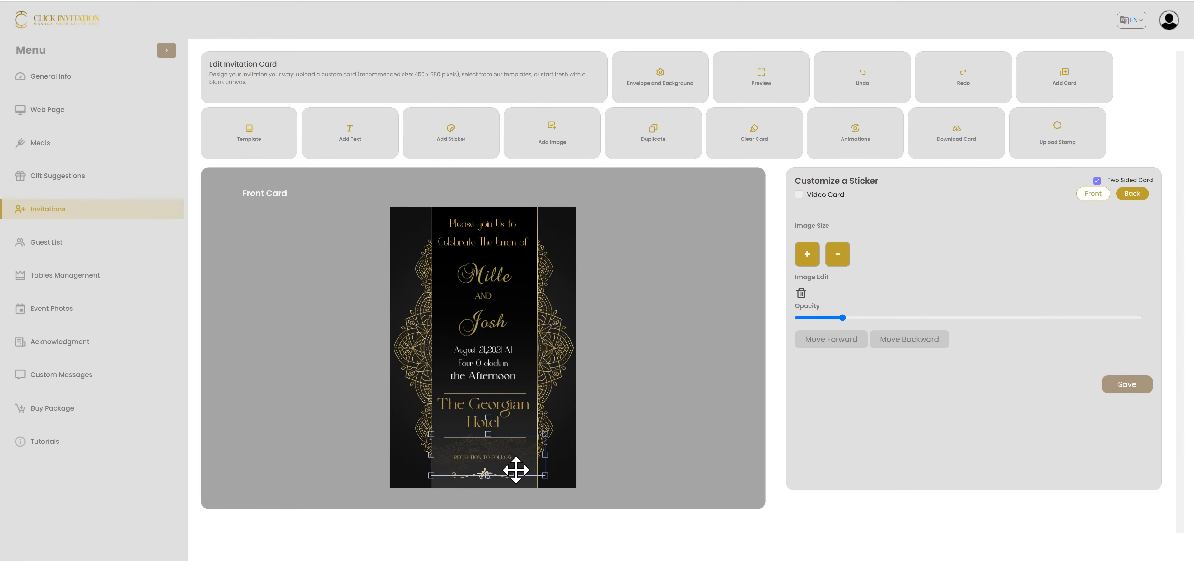
left_click(573, 446)
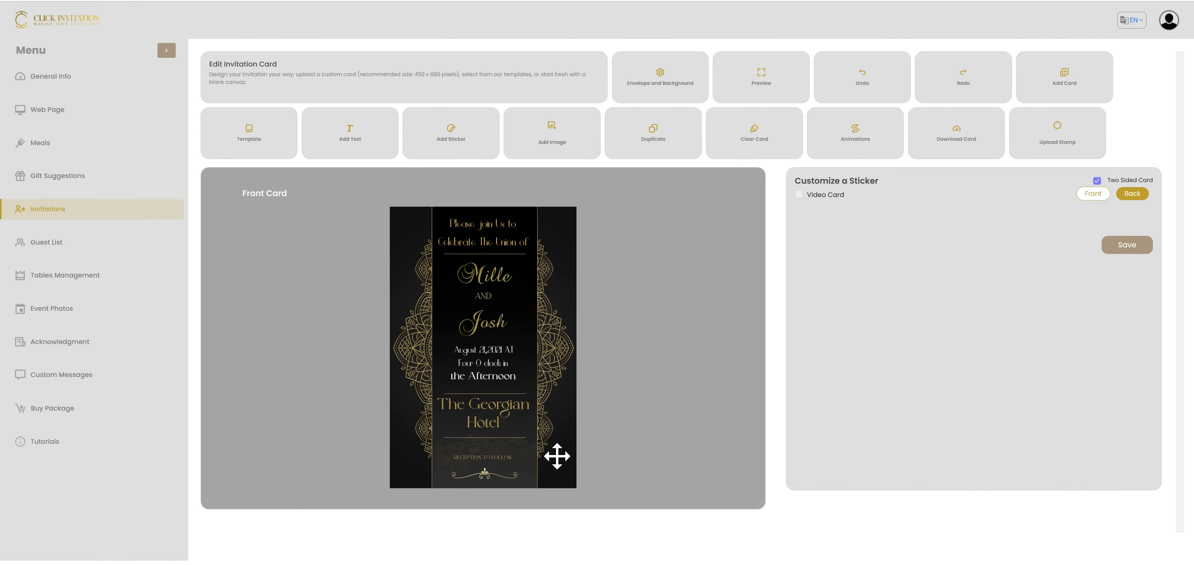
Insert the image 20240804_140058.jpg from the Desktop folder onto the front card
left_click(569, 150)
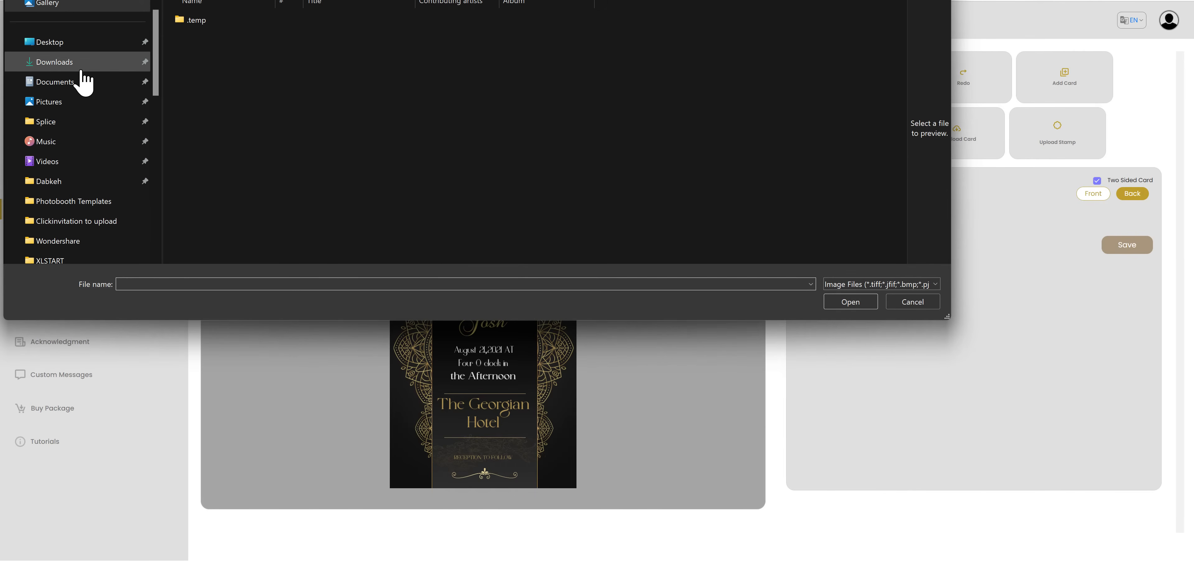
left_click(69, 43)
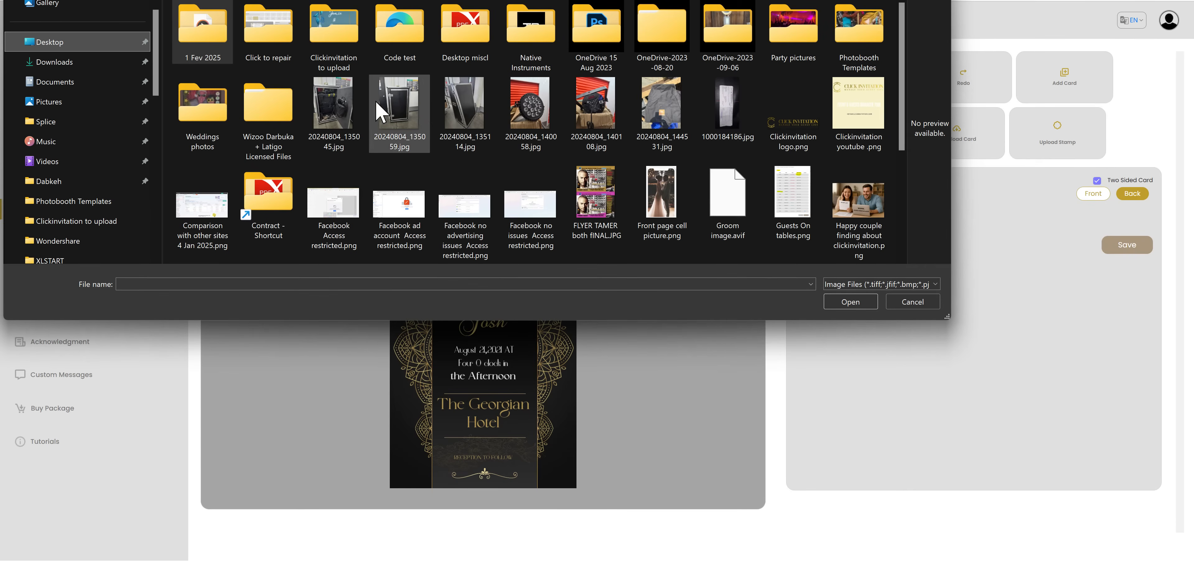
double_click(534, 94)
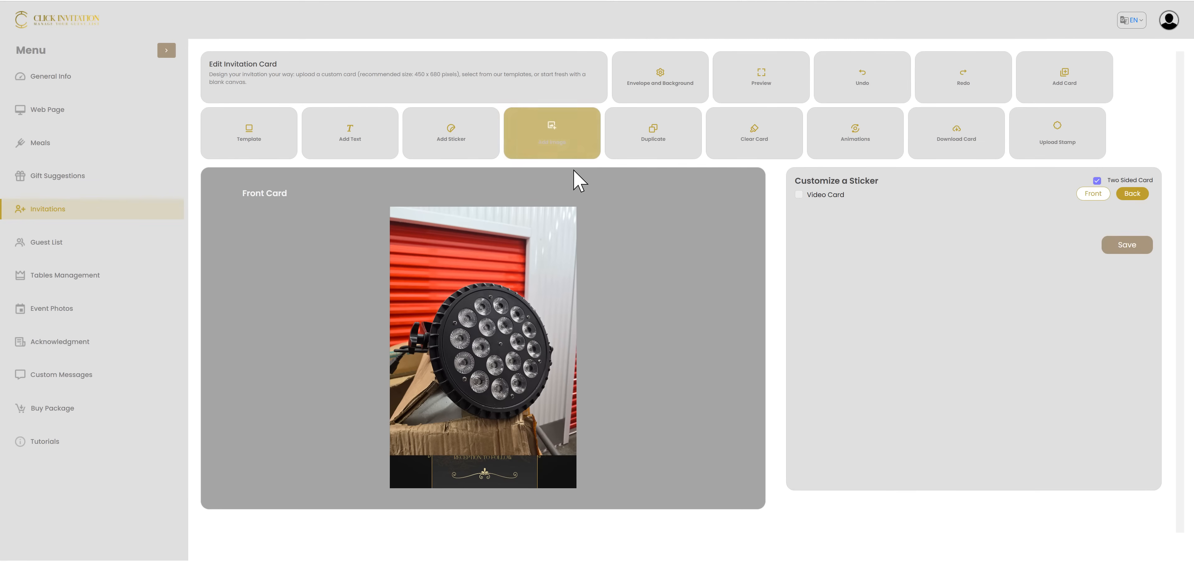
Move the "RECEPTION TO FOLLOW" line down onto the ornament at the bottom of the front card
left_click(533, 275)
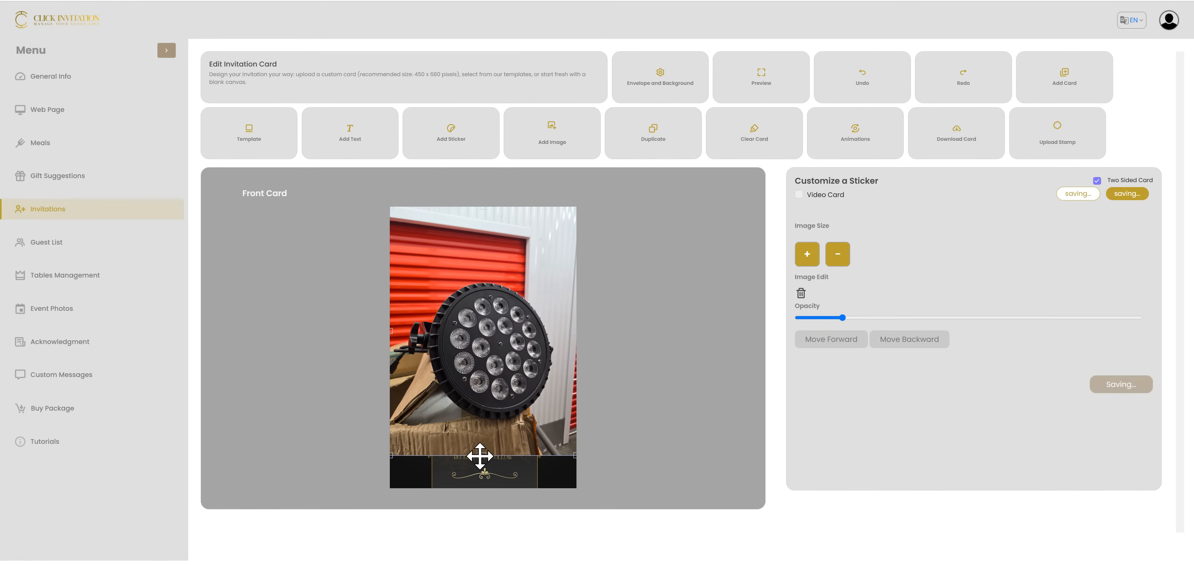
left_click_drag(482, 460, 483, 475)
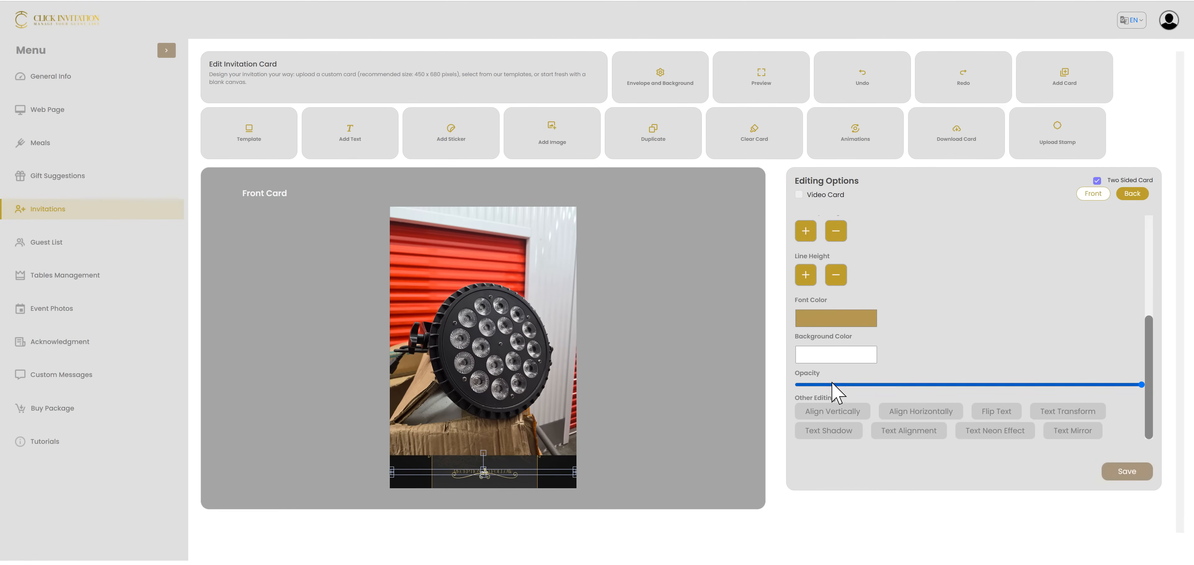
Make the inserted photo semi-transparent over the card's text, and delete the photo from the front card
left_click(474, 347)
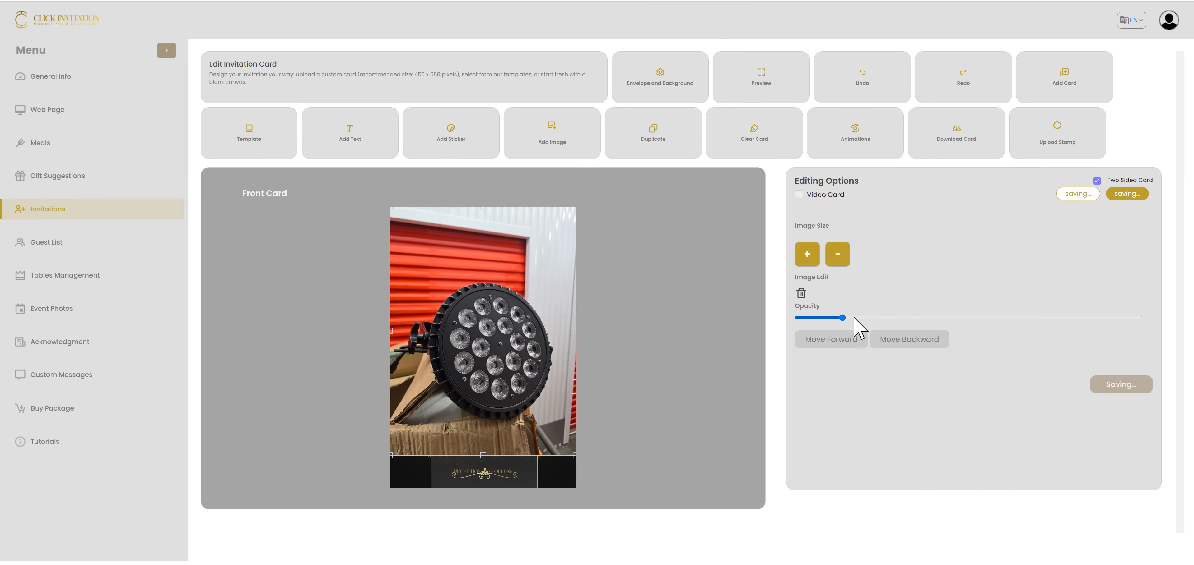
left_click_drag(844, 318, 900, 327)
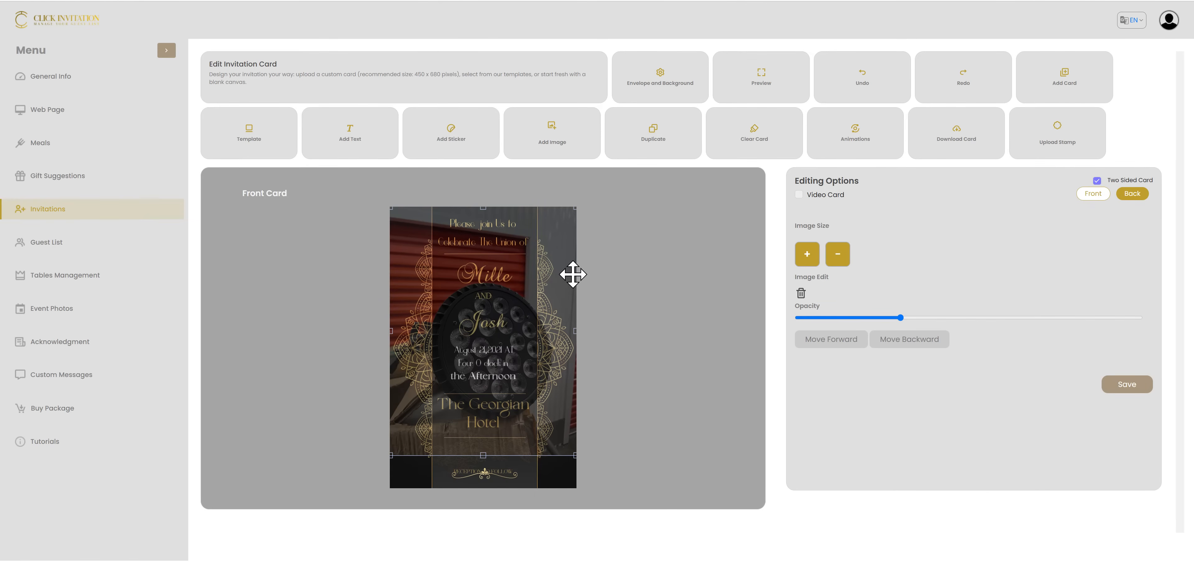
key("Delete")
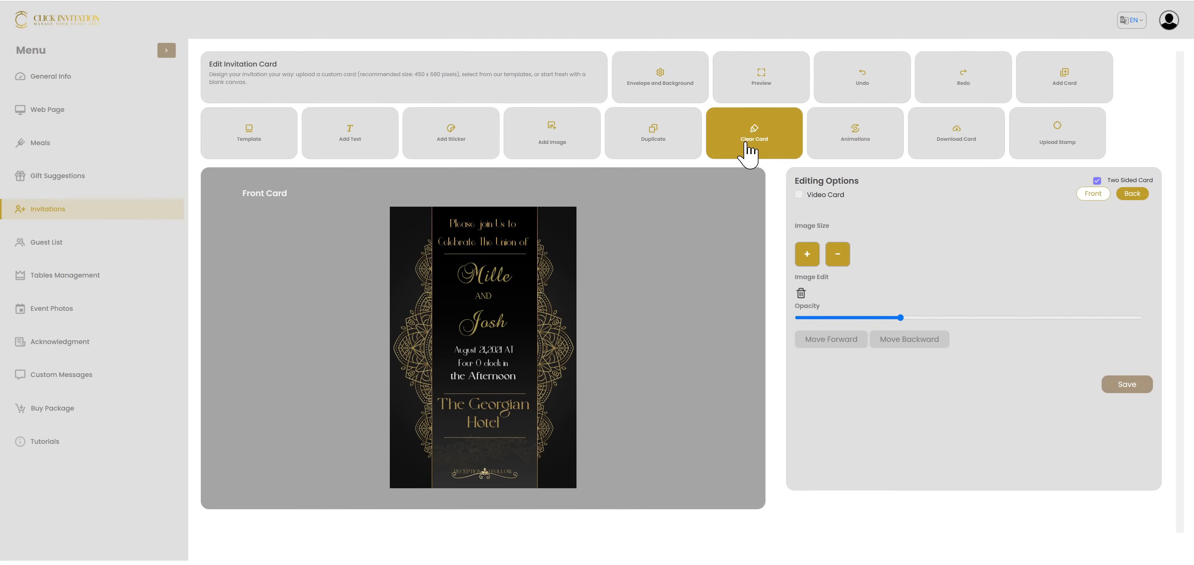
View the available card animations and close the selection without changing it
left_click(838, 144)
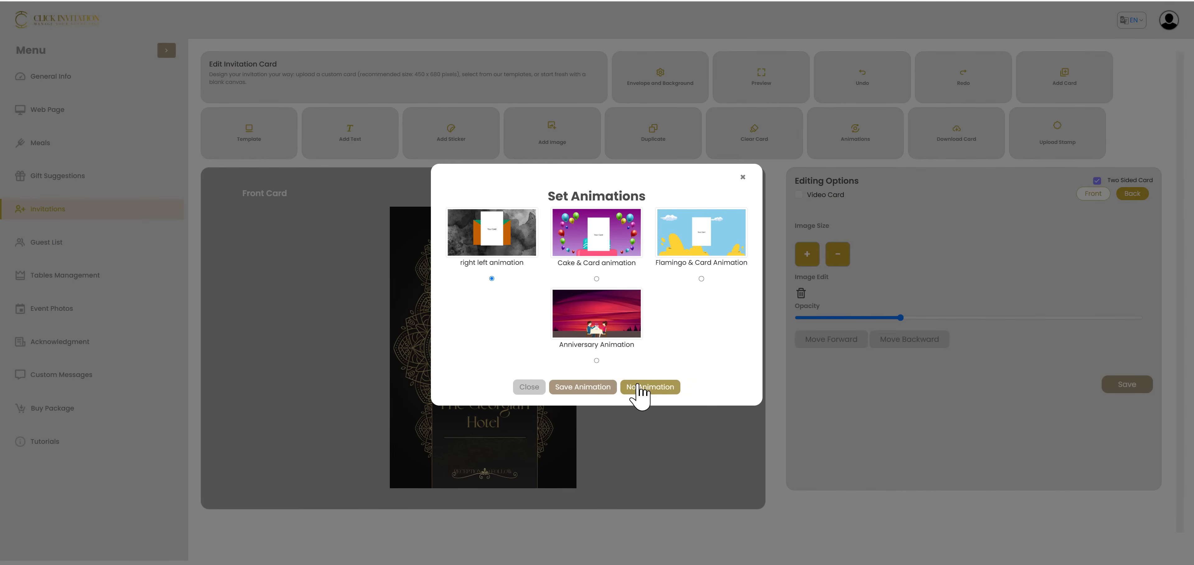
left_click(742, 176)
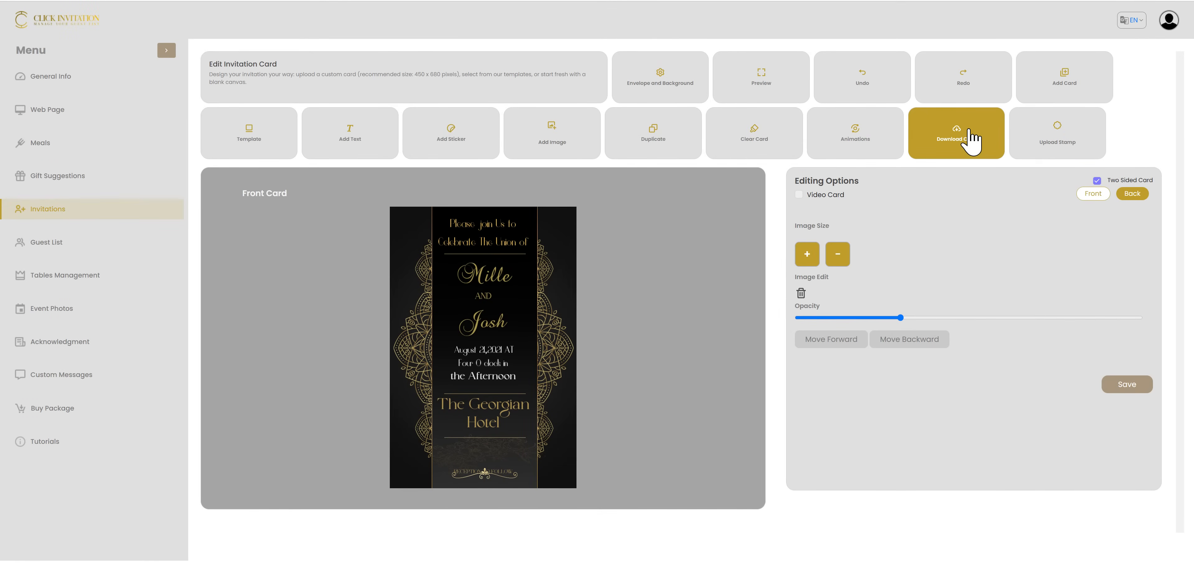
Upload Front page cell picture.png as the envelope stamp and open the invitation preview
left_click(1067, 149)
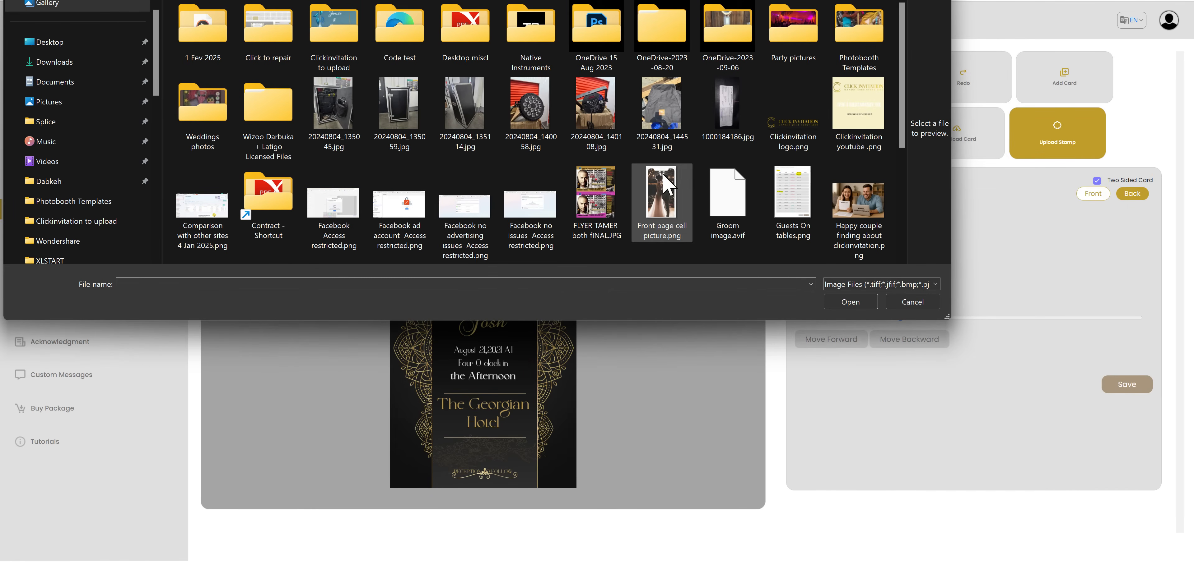
left_click(667, 185)
left_click(850, 304)
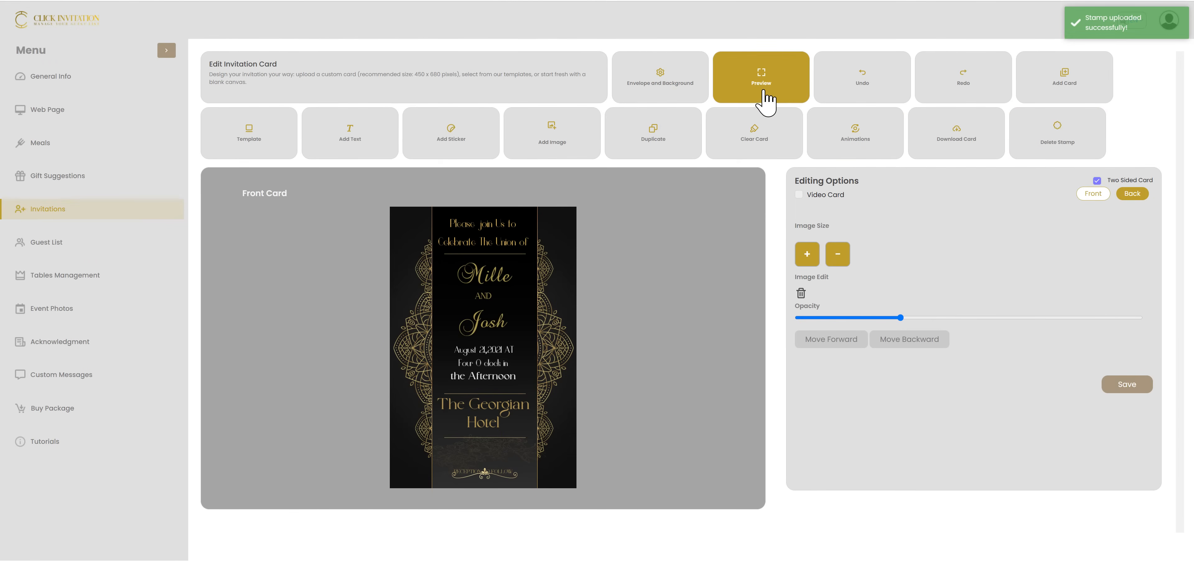
left_click(748, 93)
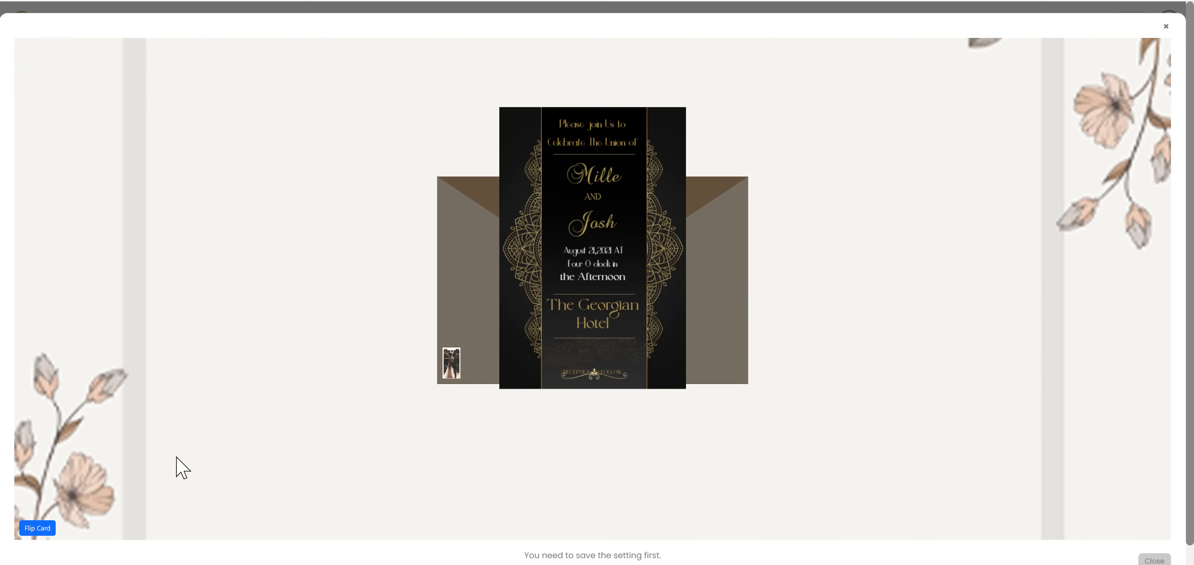
Flip the previewed card to view both of its sides, and close the invitation preview
left_click(33, 529)
left_click(35, 533)
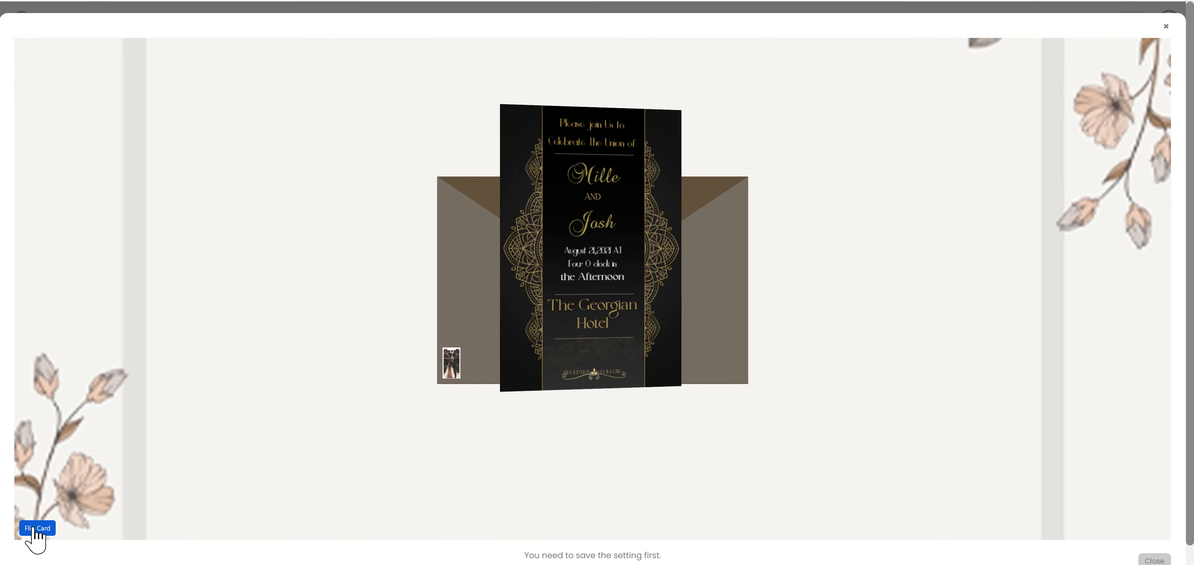
left_click(35, 533)
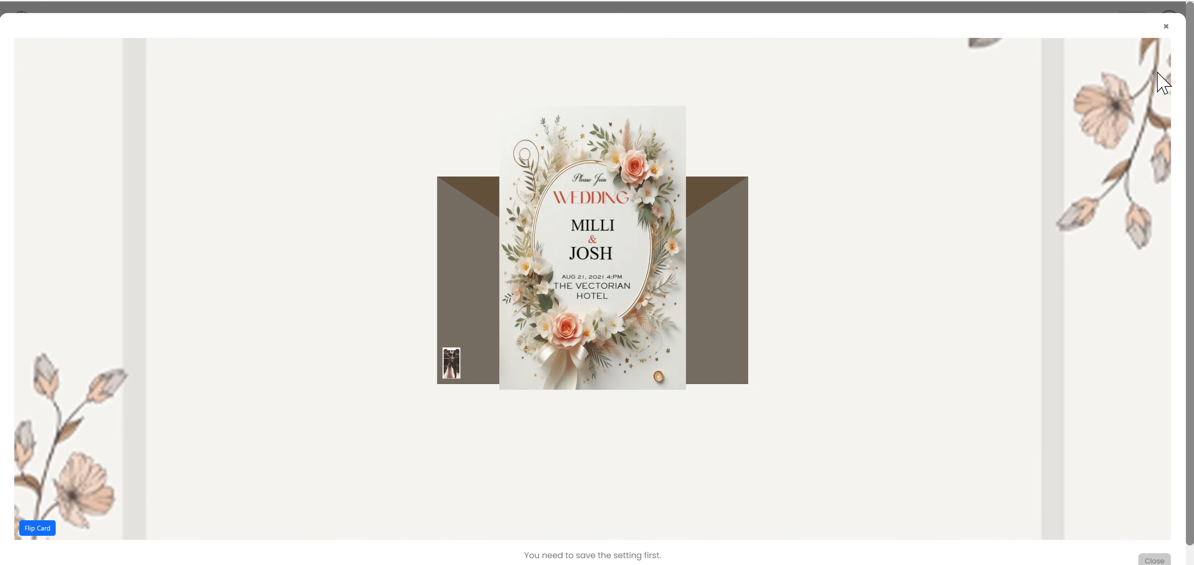
left_click(1166, 28)
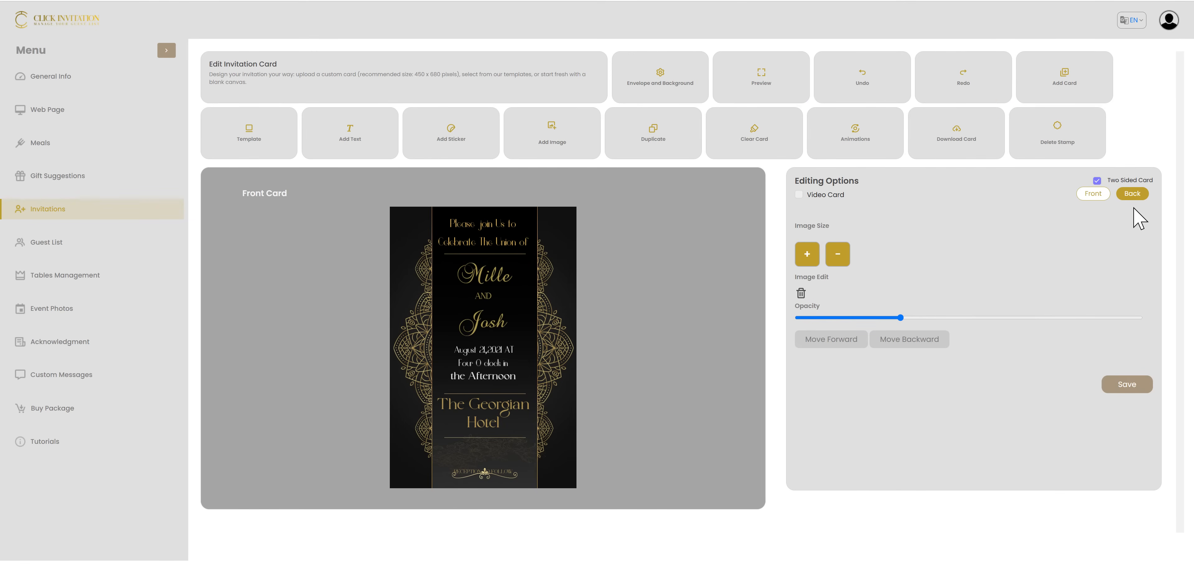
Delete the uploaded stamp from the envelope and confirm the deletion
left_click(1078, 163)
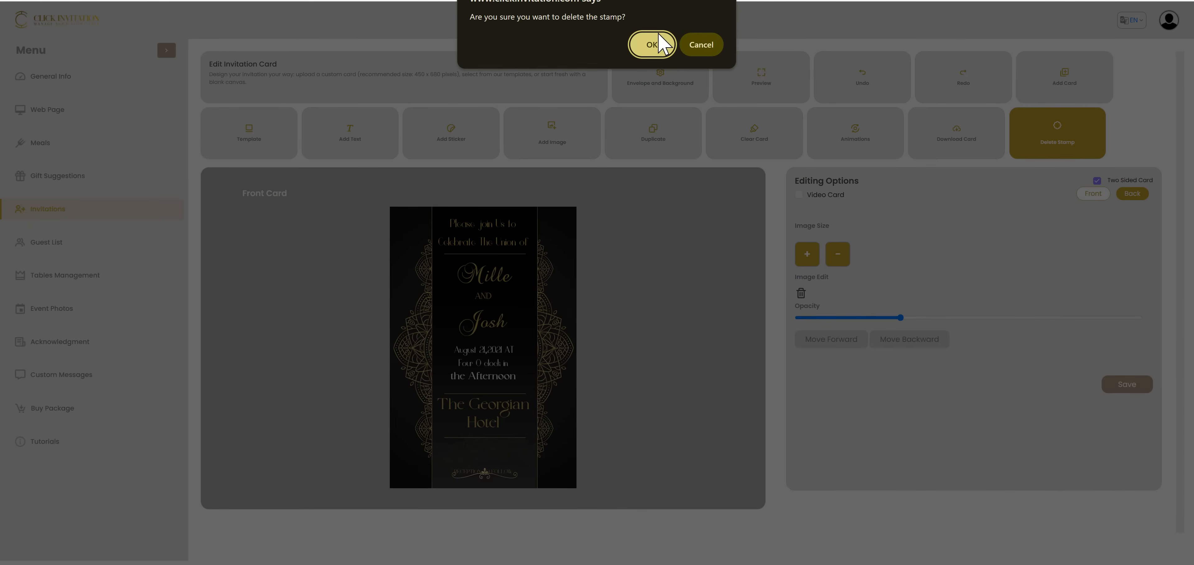
left_click(667, 44)
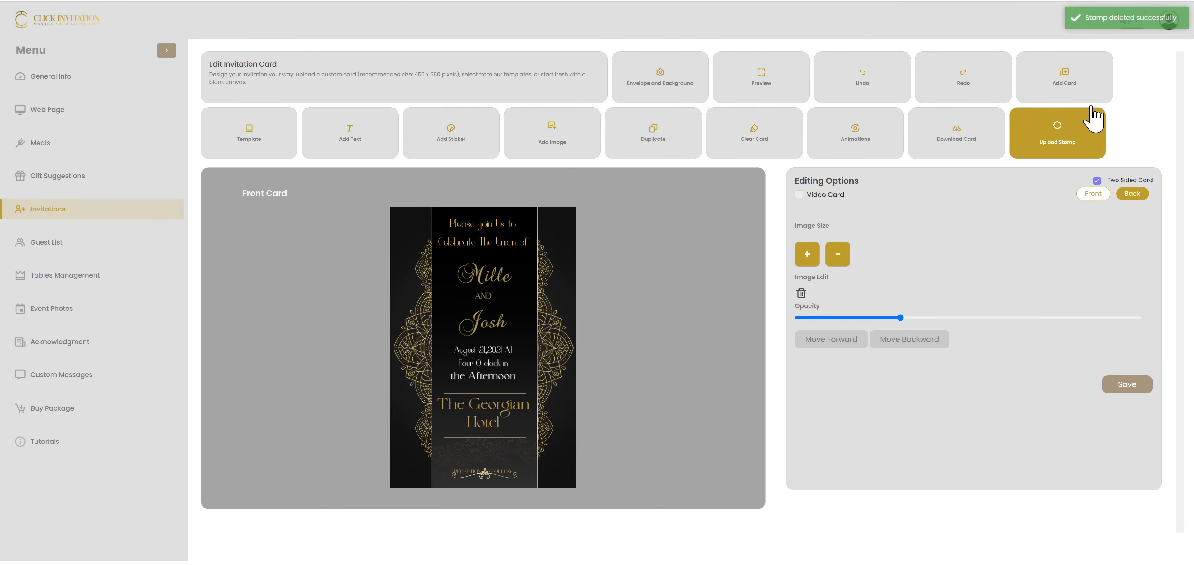
Apply the grey "Save The Date" background with the "YOUR IMAGE HERE" placeholder to the front card
left_click(1058, 74)
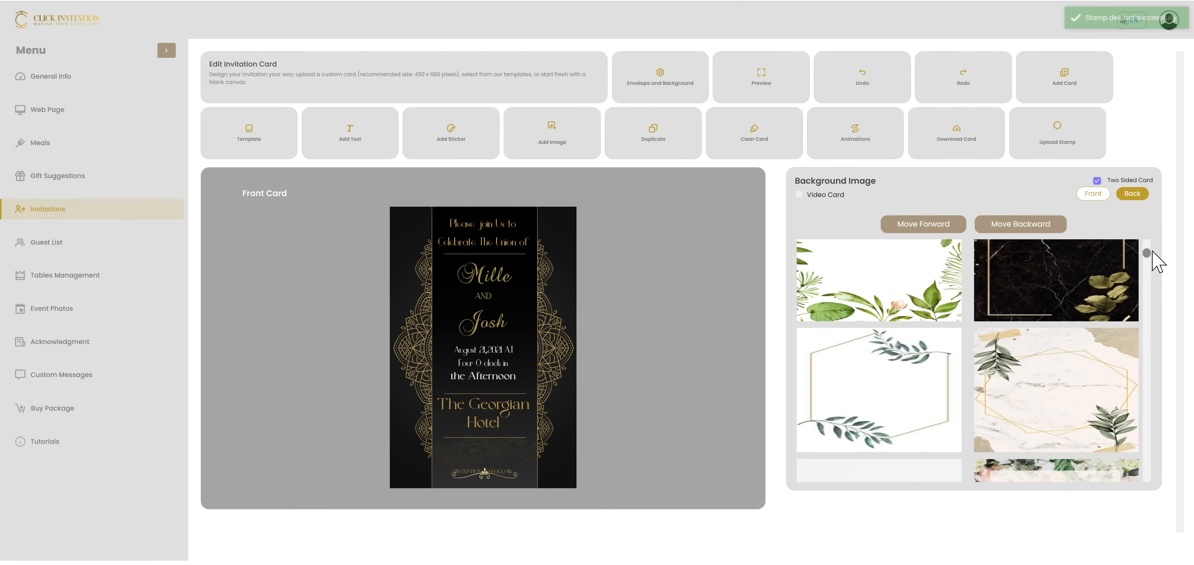
left_click_drag(1147, 253, 1138, 512)
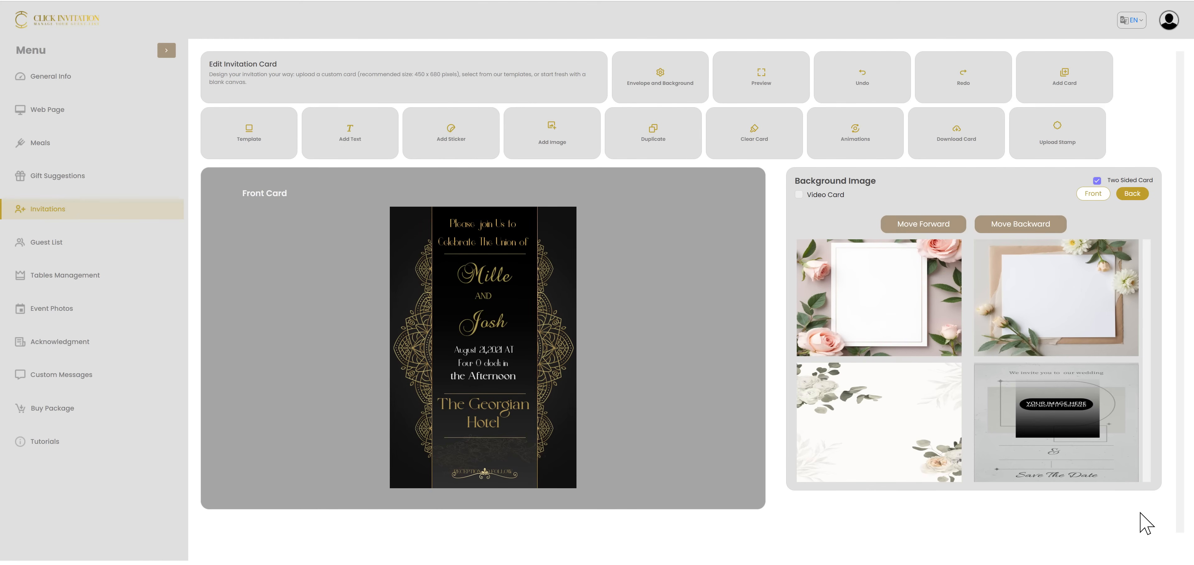
left_click(1077, 449)
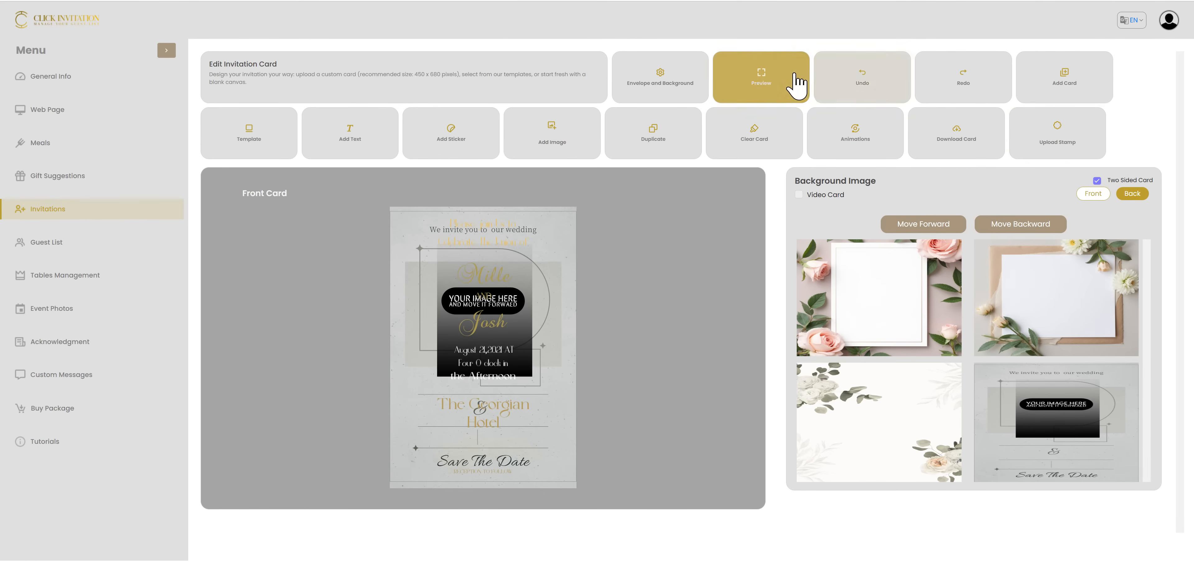
Open the envelope and background settings and set the envelope inner color to white, RGB 255, 255, 255
left_click(664, 88)
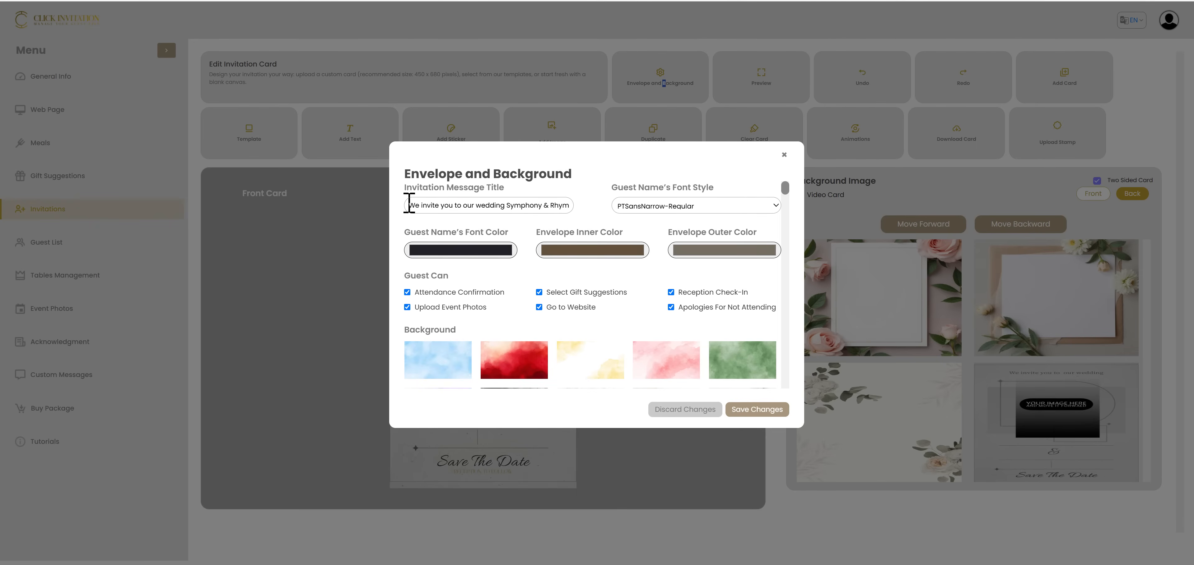
left_click_drag(408, 204, 596, 217)
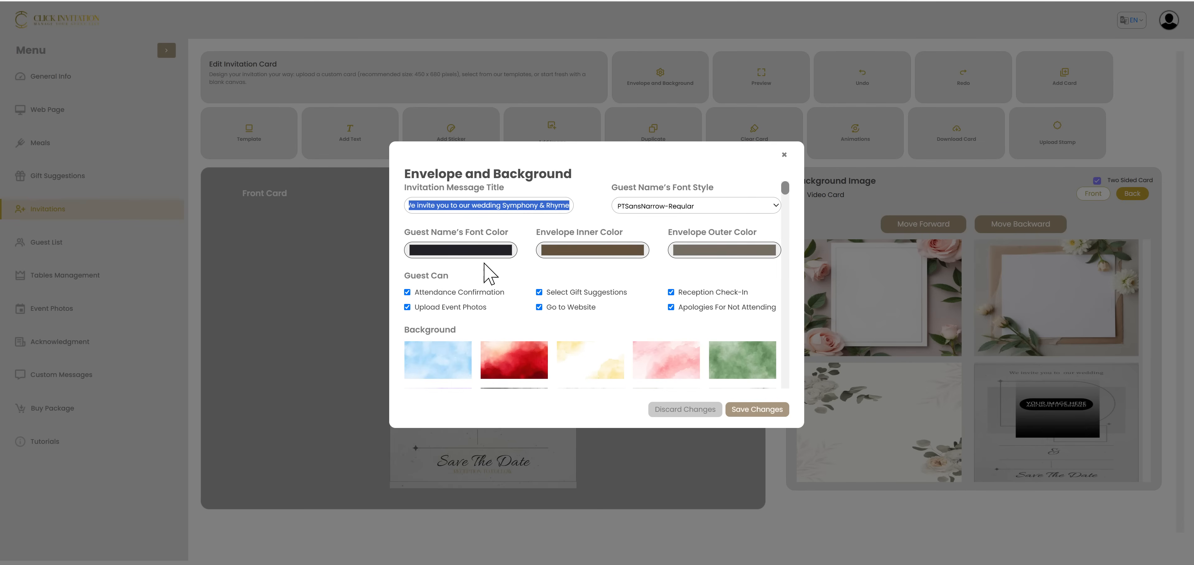
left_click(568, 250)
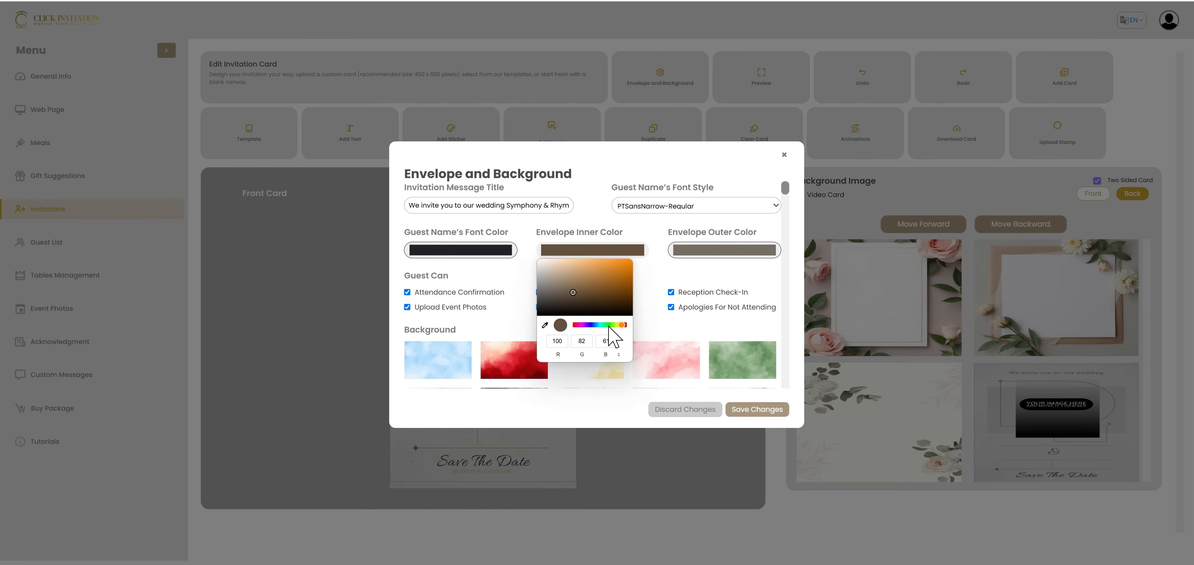
left_click_drag(591, 326, 610, 326)
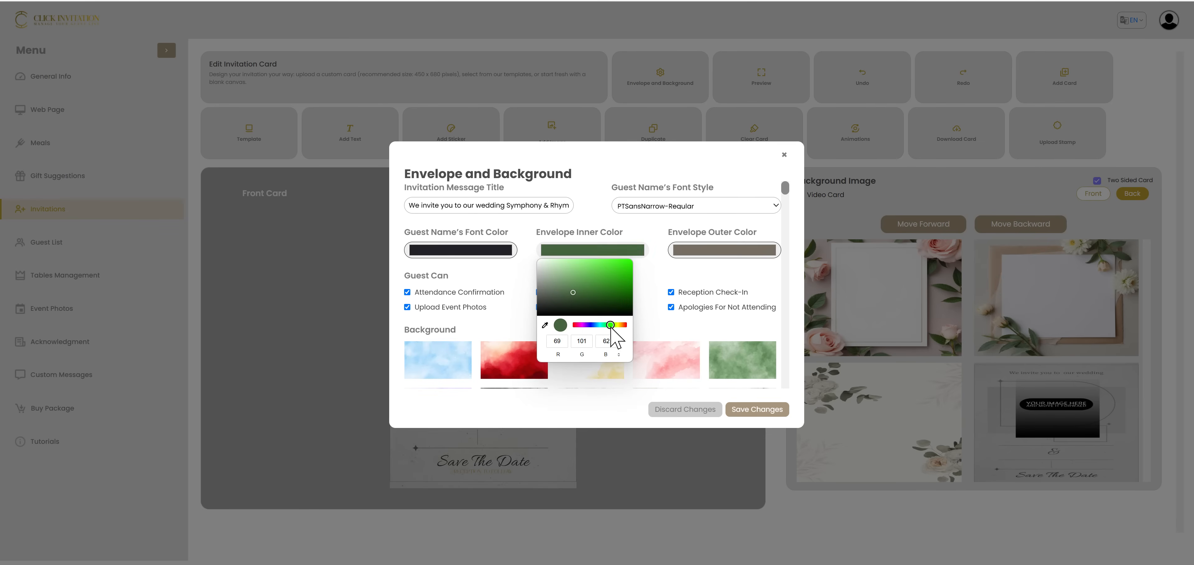
left_click(544, 325)
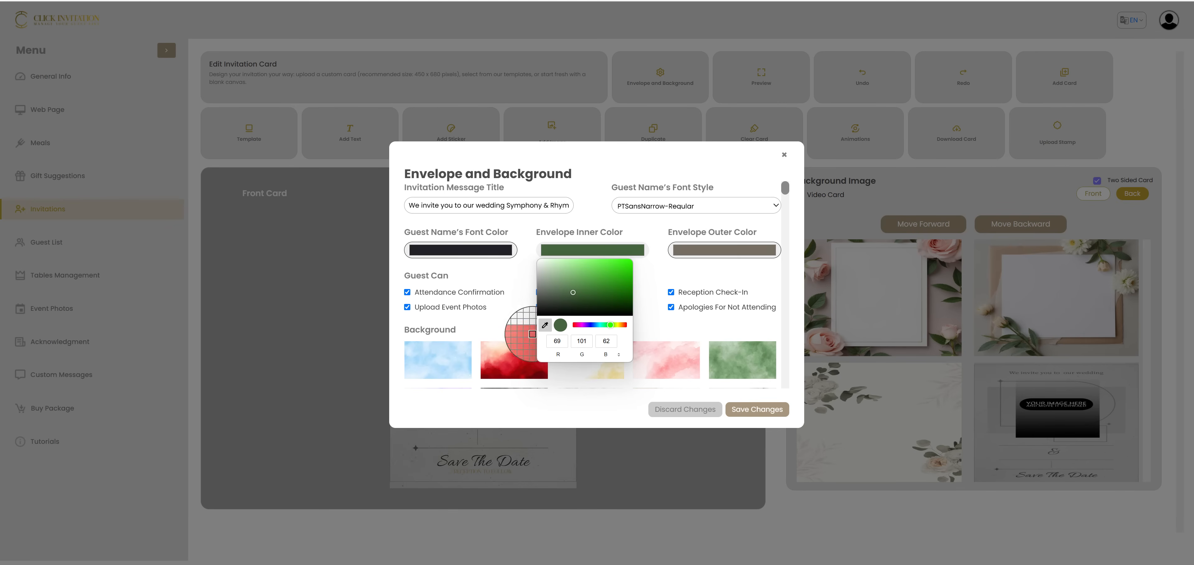
left_click(676, 290)
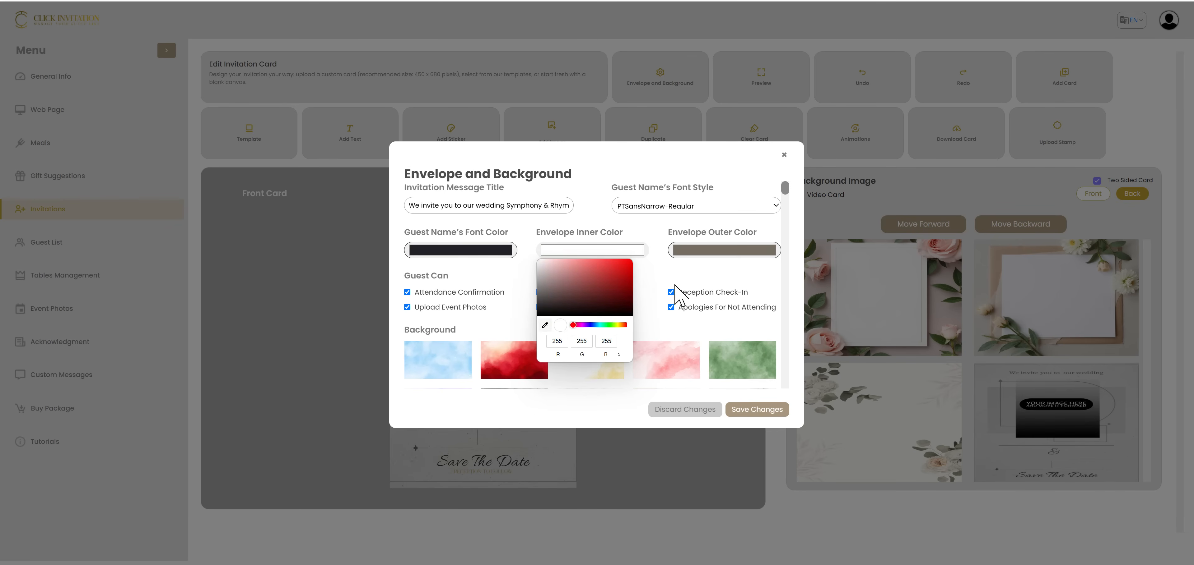
left_click(672, 283)
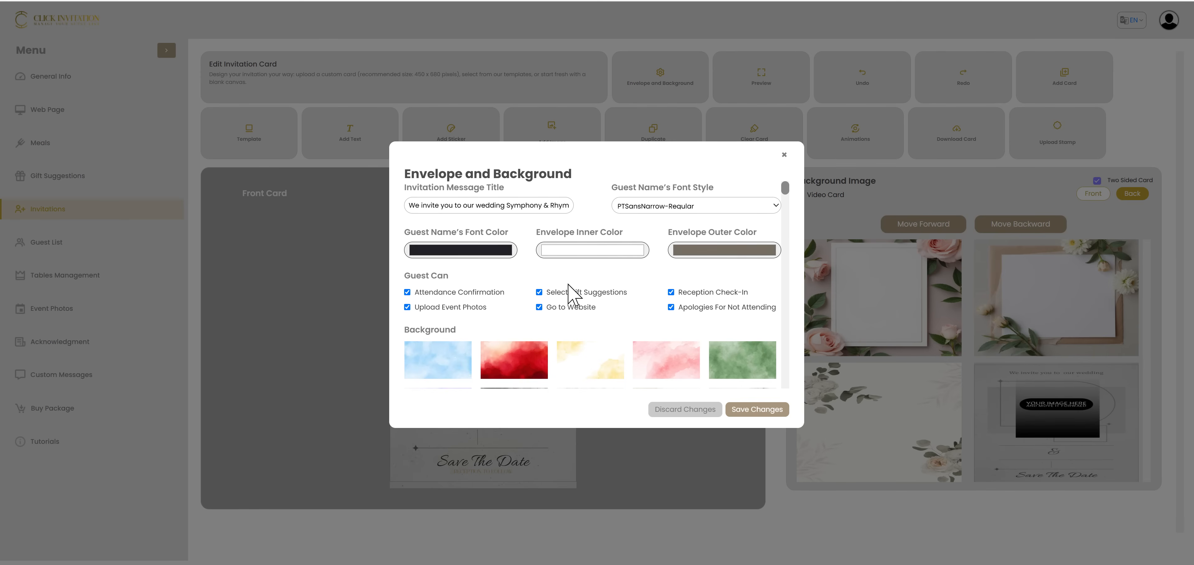
Toggle the guest options for gift suggestions, website access, reception check-in, apologies for not attending, attendance confirmation and event photo uploads
left_click(538, 292)
left_click(539, 308)
left_click(711, 294)
left_click(685, 308)
left_click(461, 292)
left_click(435, 307)
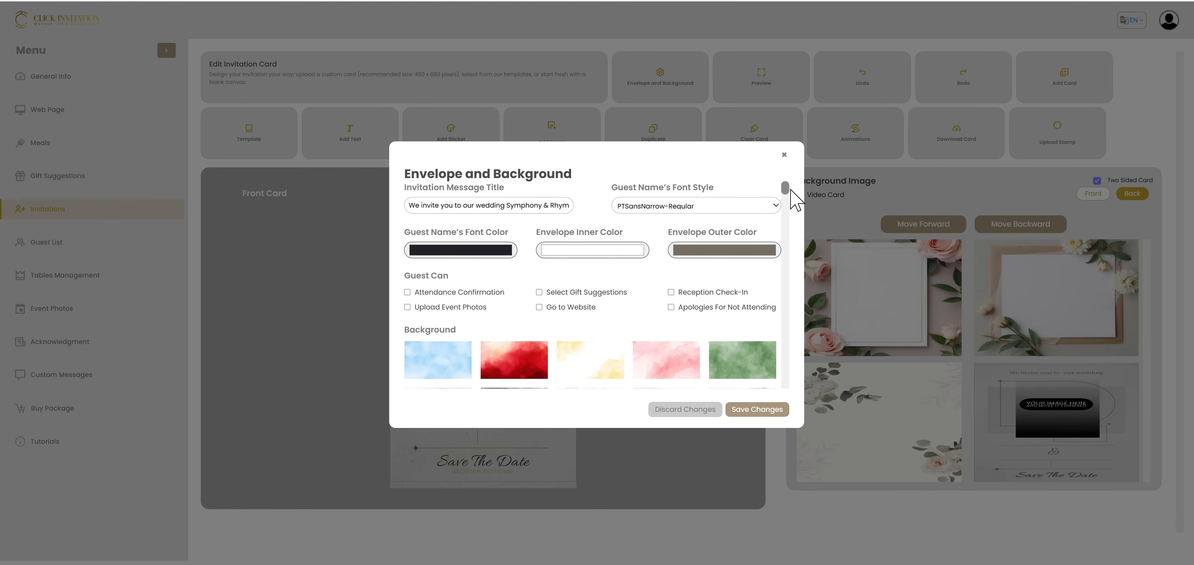
Choose the background with the wedding couple framed by leafy foliage, and save the envelope and background changes
left_click_drag(791, 190, 796, 307)
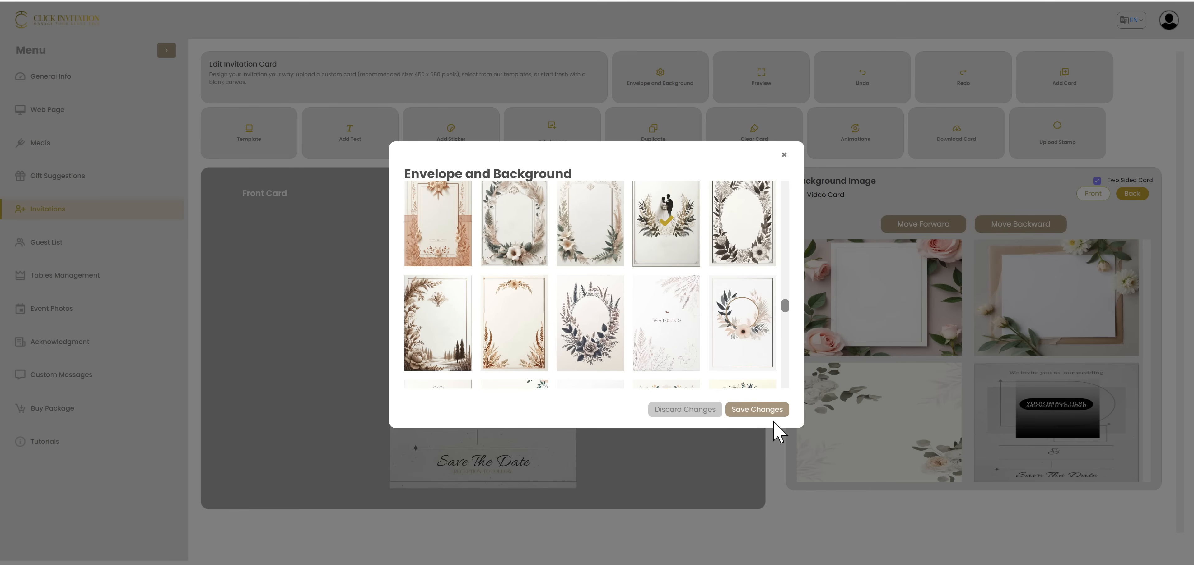
left_click(765, 412)
Preview the invitation with the new background and envelope color, flip the card, and close the preview
left_click(759, 82)
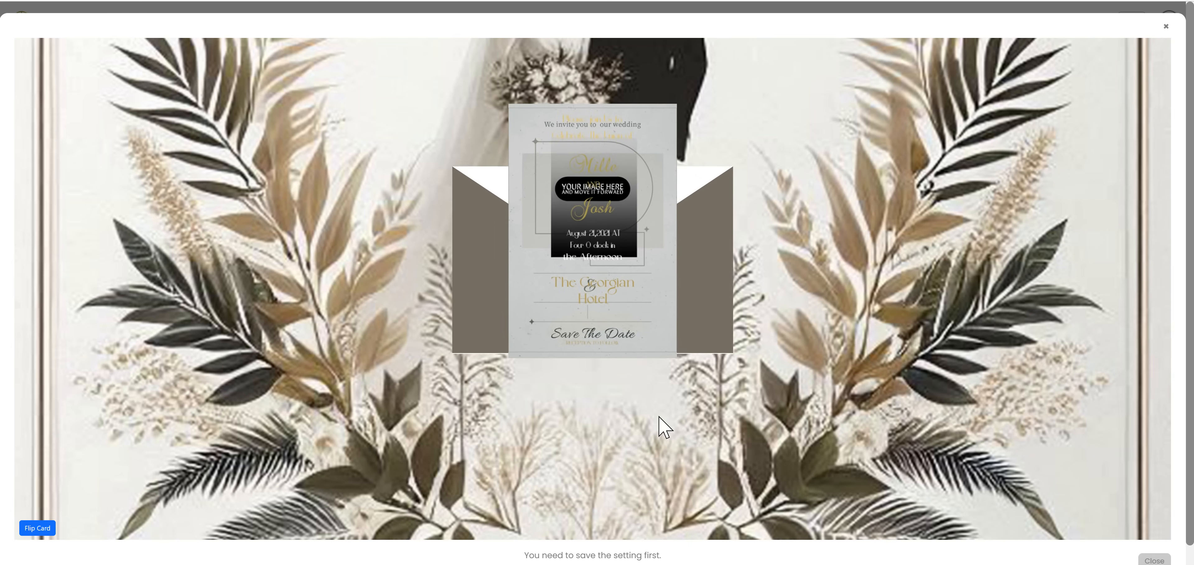
left_click(31, 529)
left_click(29, 529)
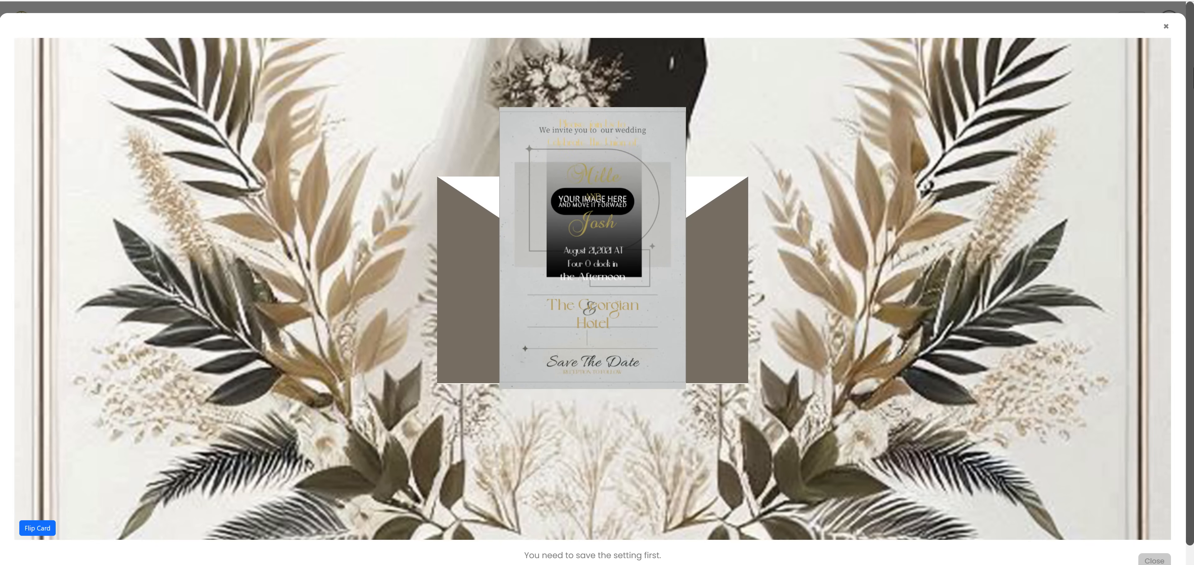
left_click(1167, 26)
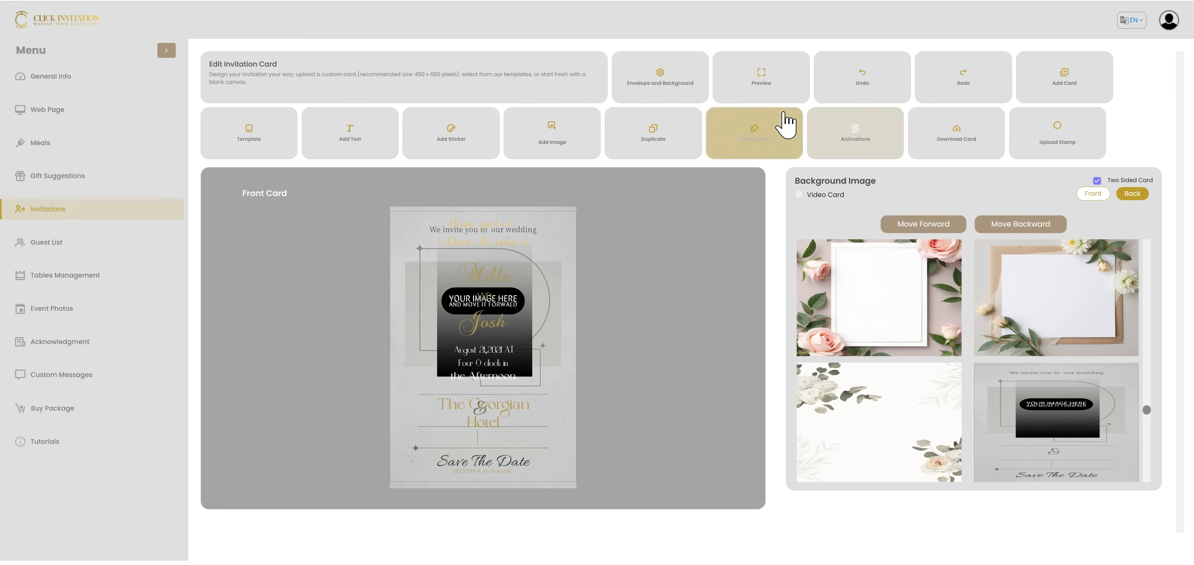